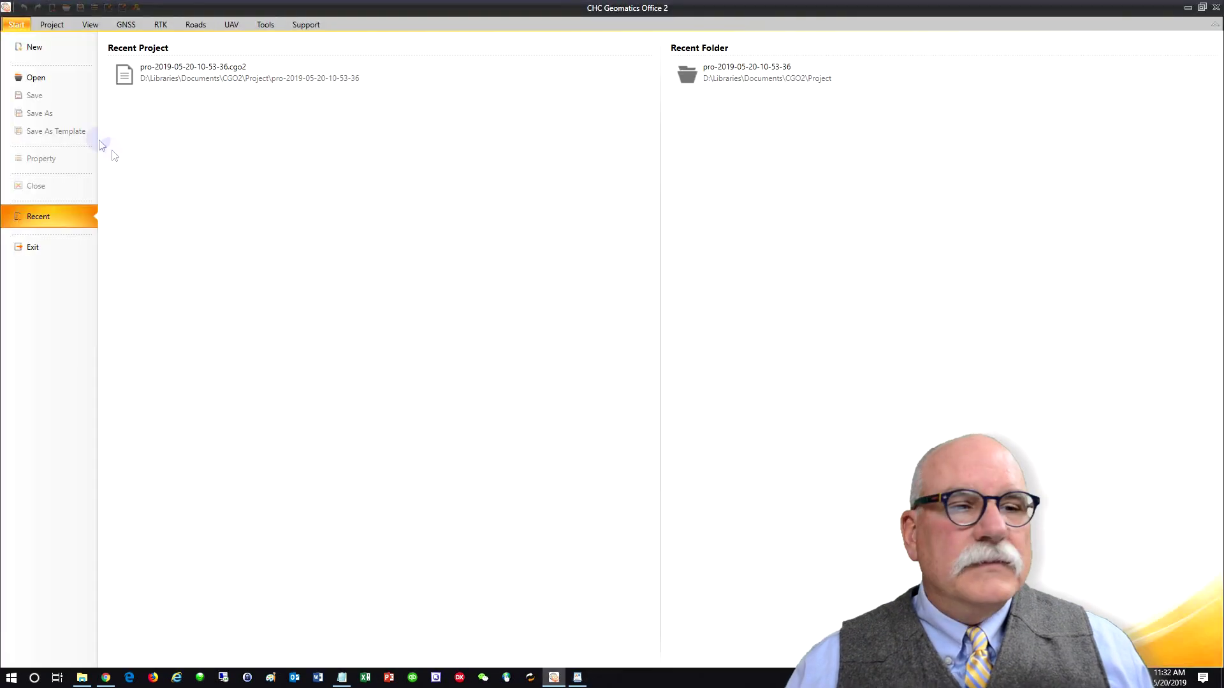
Start a new project from the Start page.
left_click(40, 47)
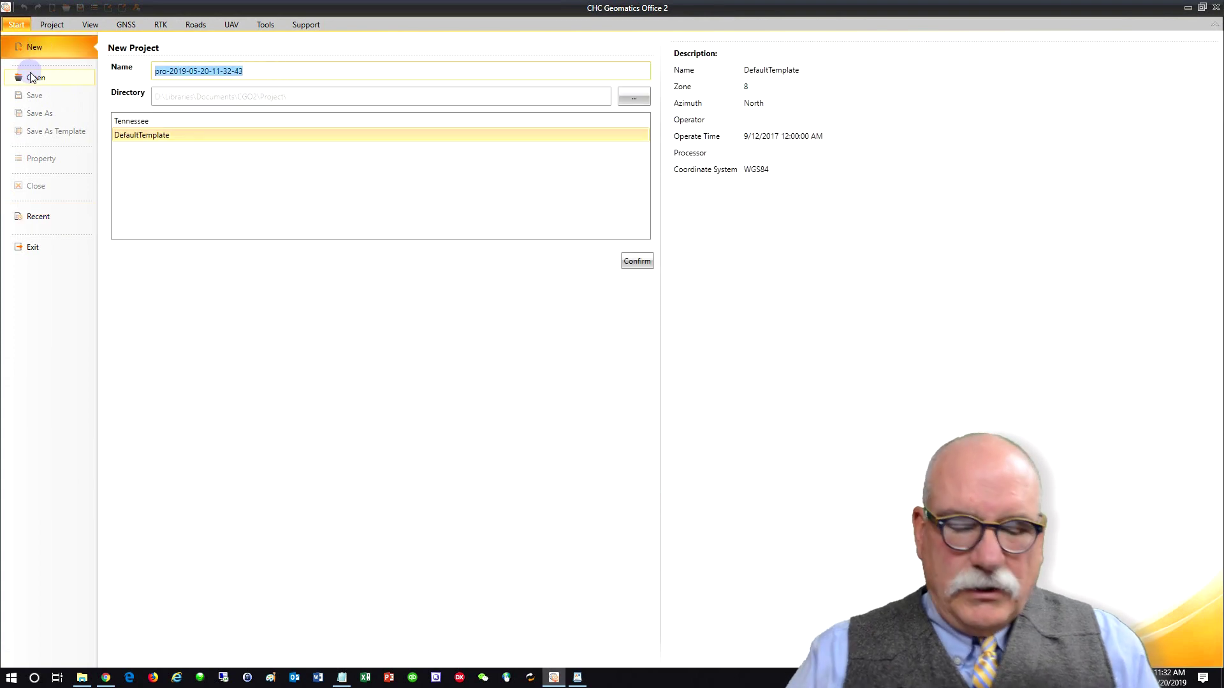
Create a new project named Chicago001.
type("Chicago0")
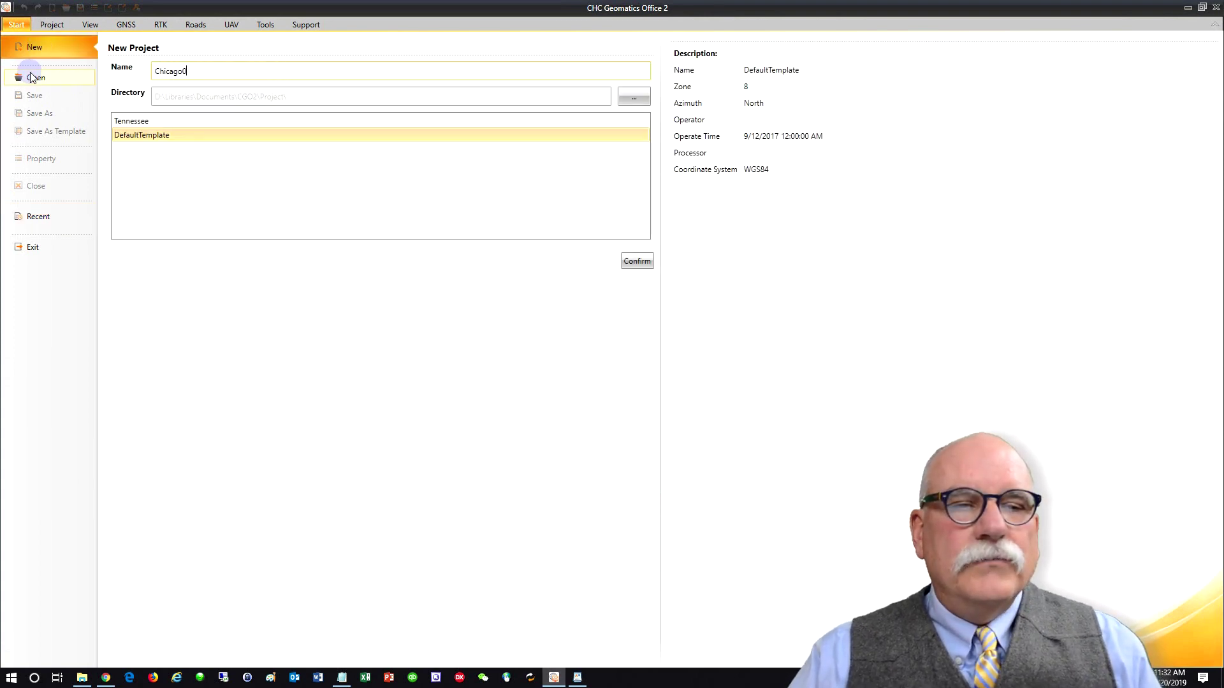
type("01")
left_click(637, 261)
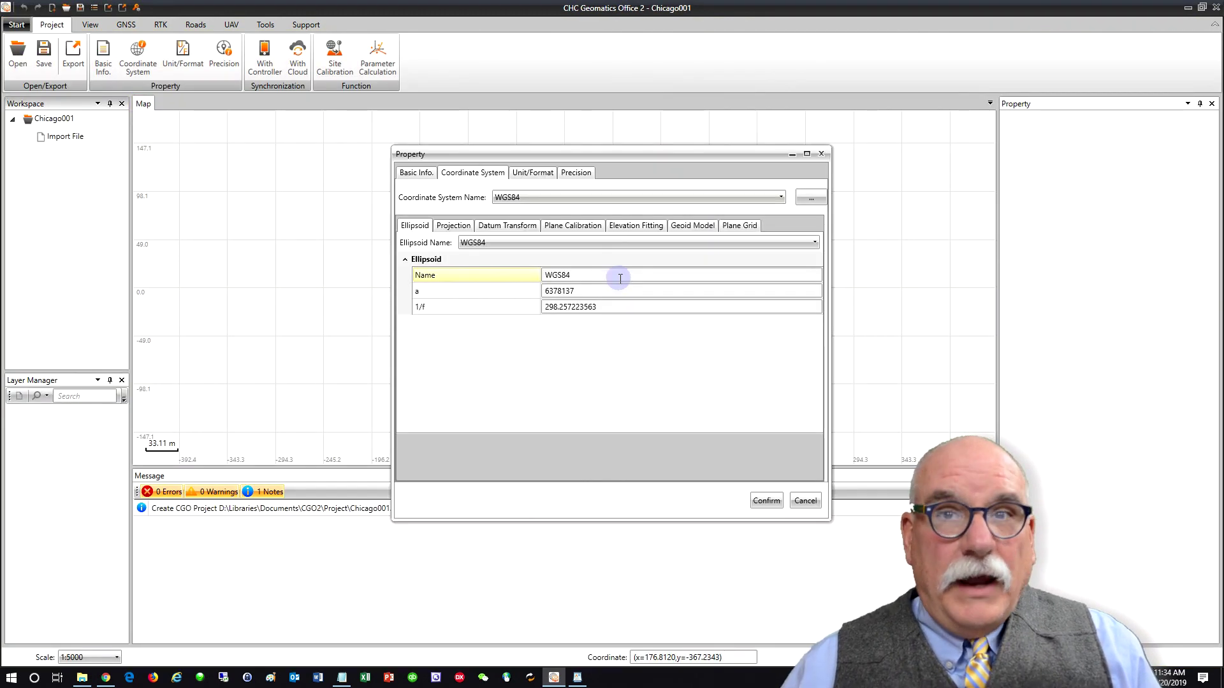
left_click(816, 197)
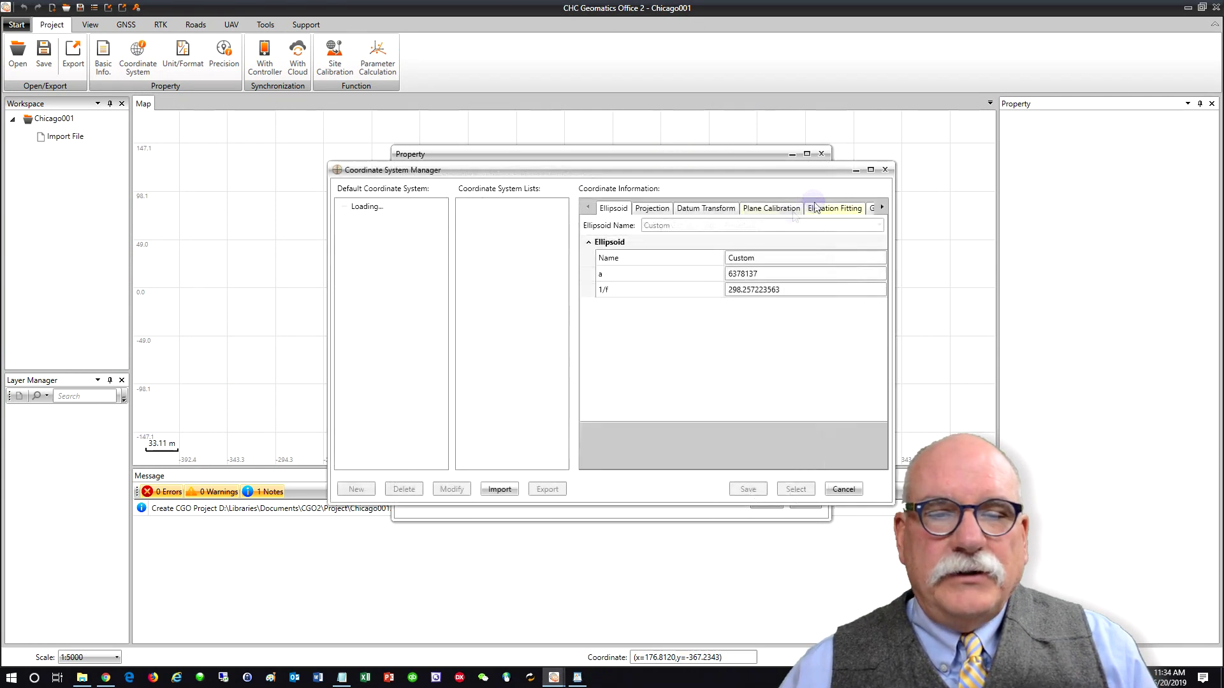
left_click(424, 222)
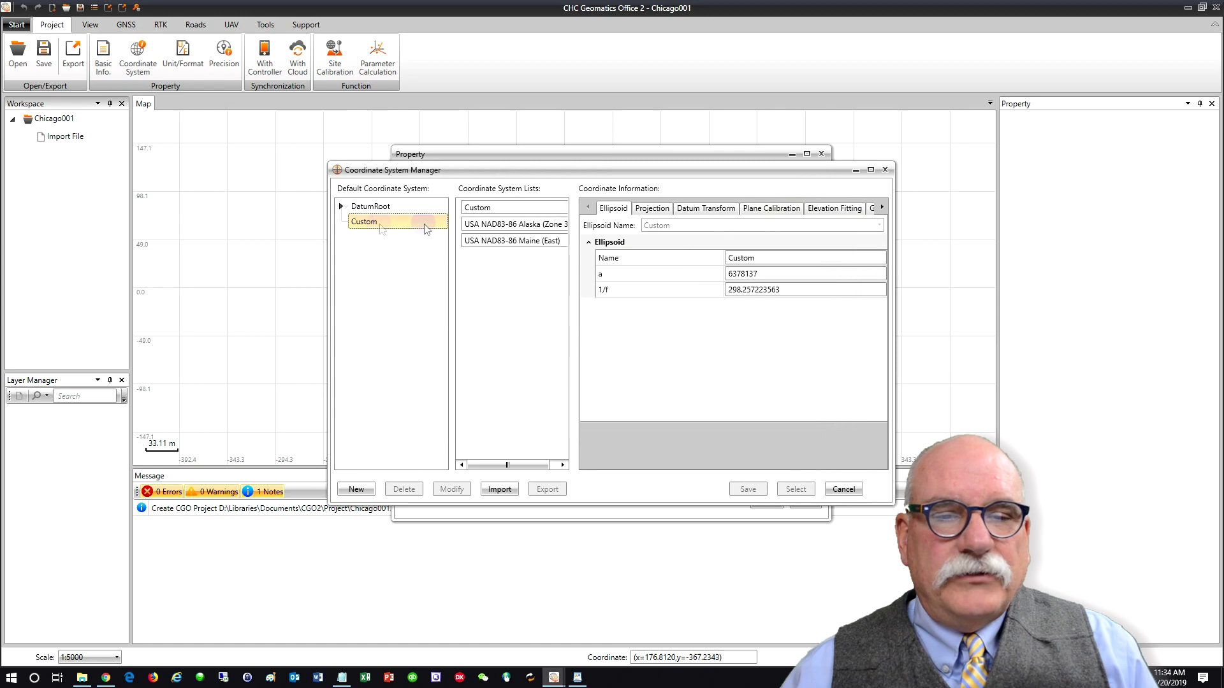
Set the project coordinate system to United States NAD83-86 Illinois (East).
left_click(341, 206)
left_click(355, 236)
scroll(366, 284, "down", 9)
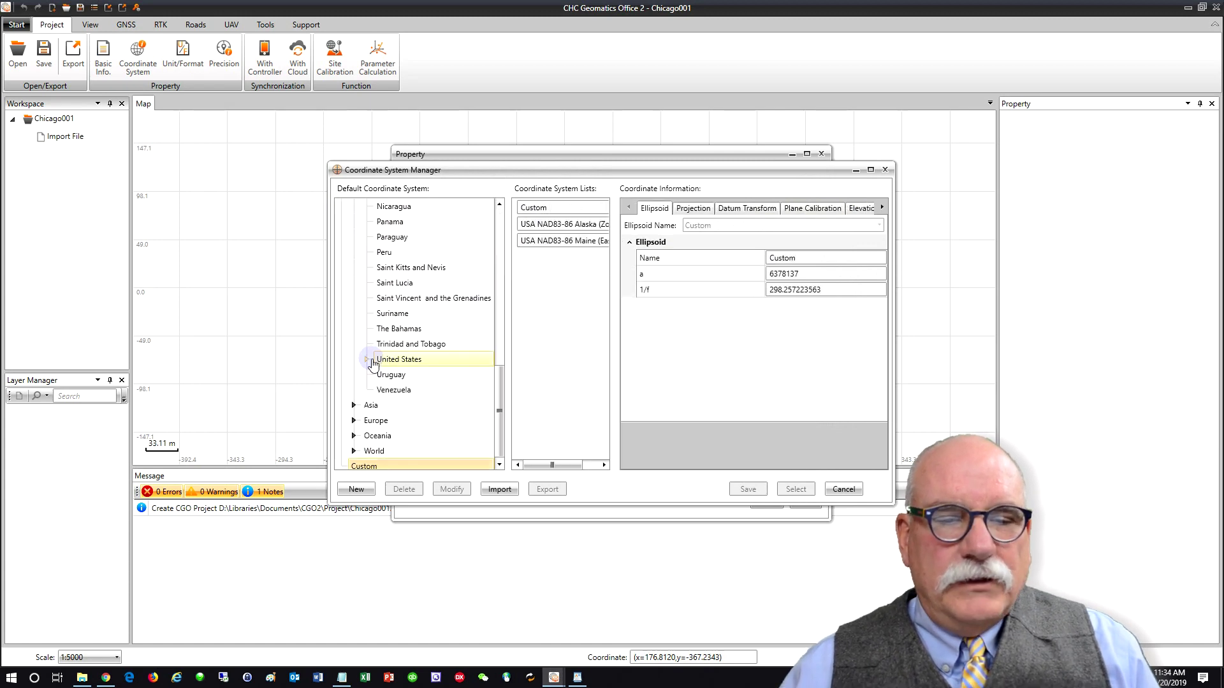
left_click(367, 359)
left_click(396, 390)
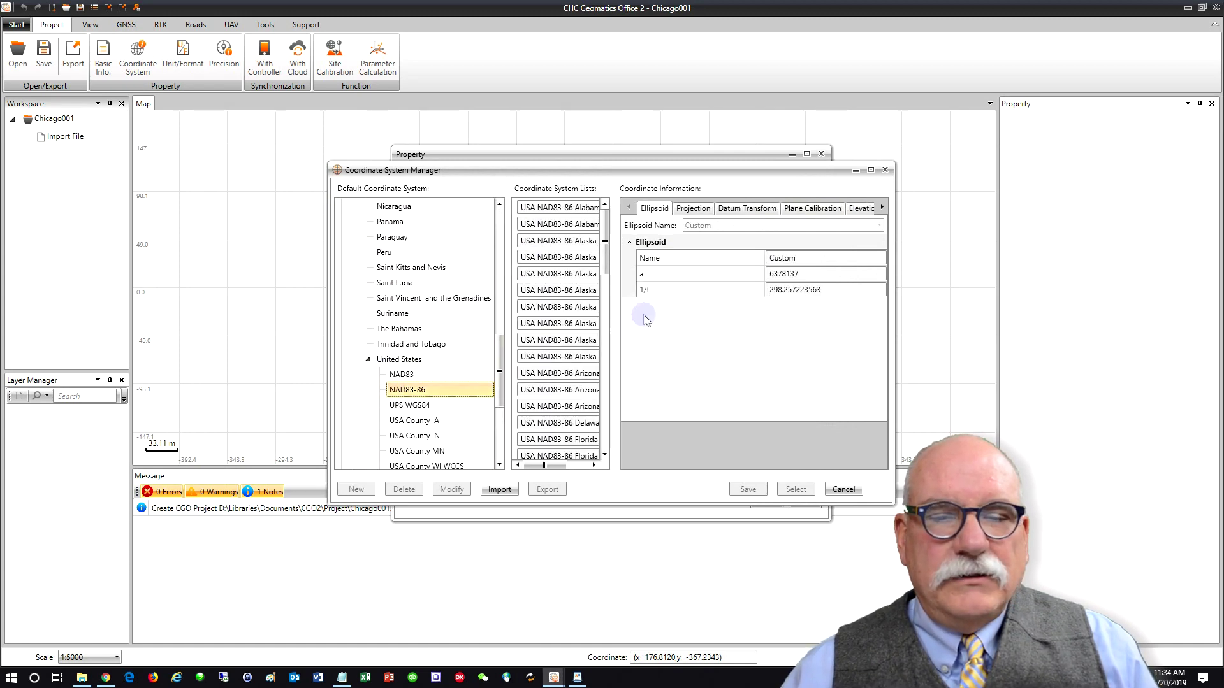
scroll(554, 427, "down", 7)
left_click(570, 465)
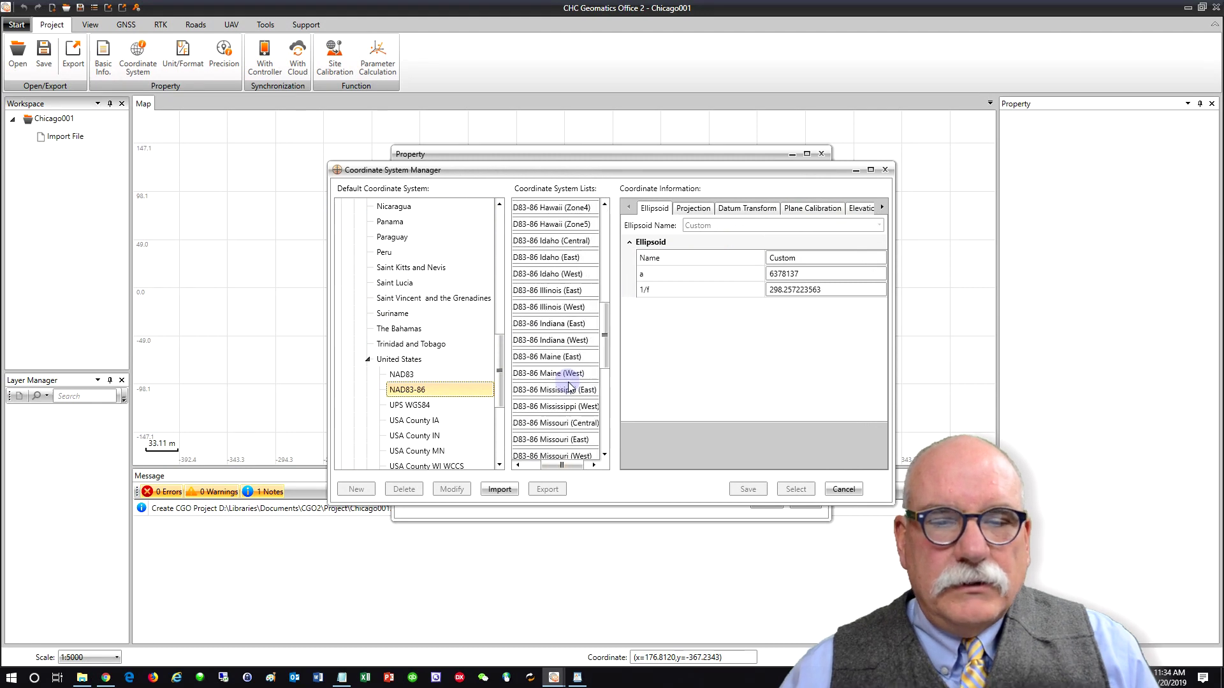
left_click(565, 292)
left_click(796, 492)
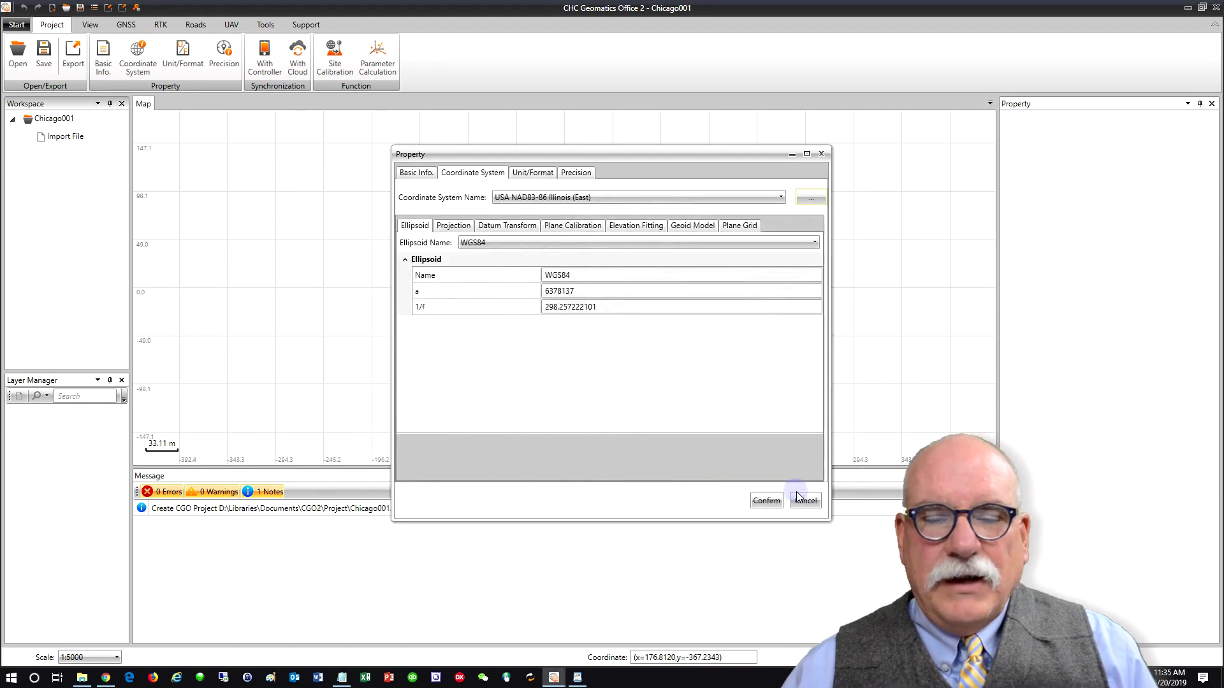
left_click(530, 291)
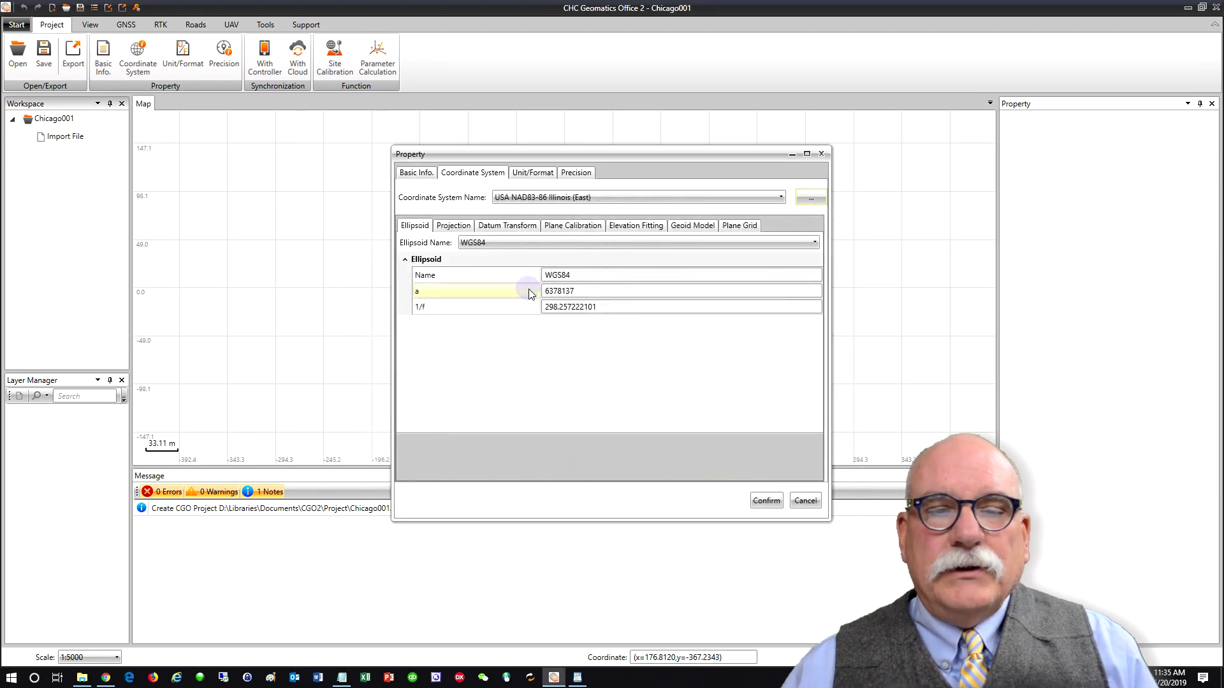
left_click(765, 501)
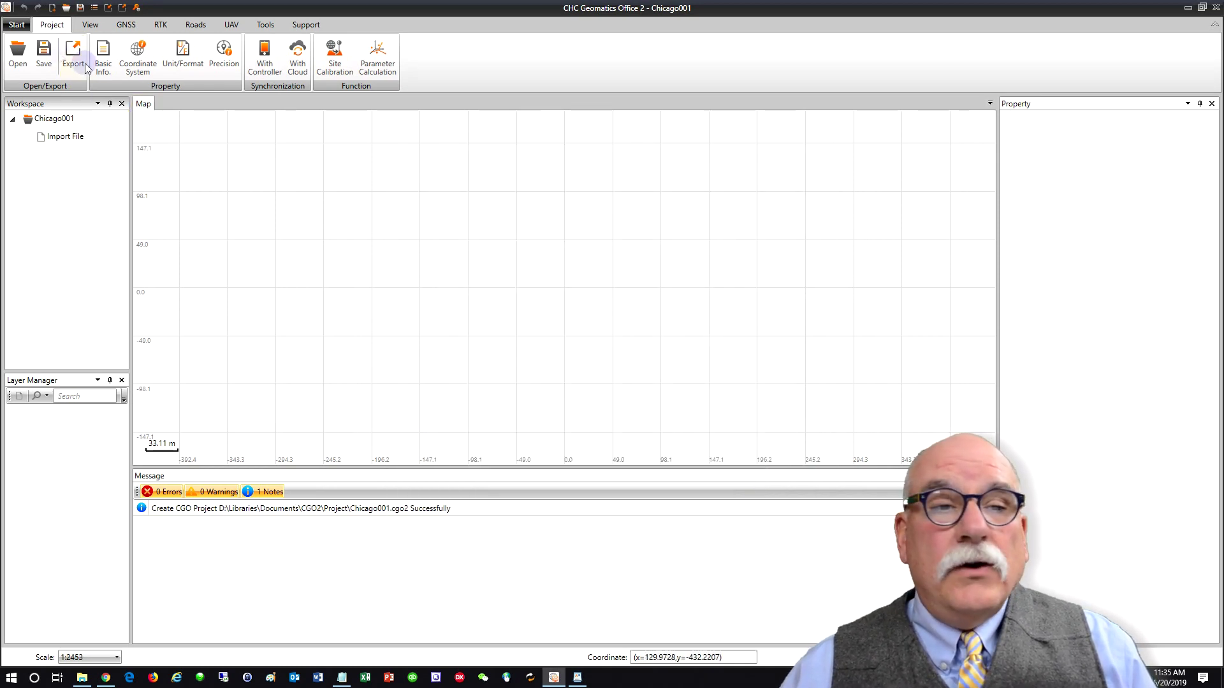
Import the six .18o RINEX observation files from D:\_tmp\5 and accept their details.
left_click(127, 26)
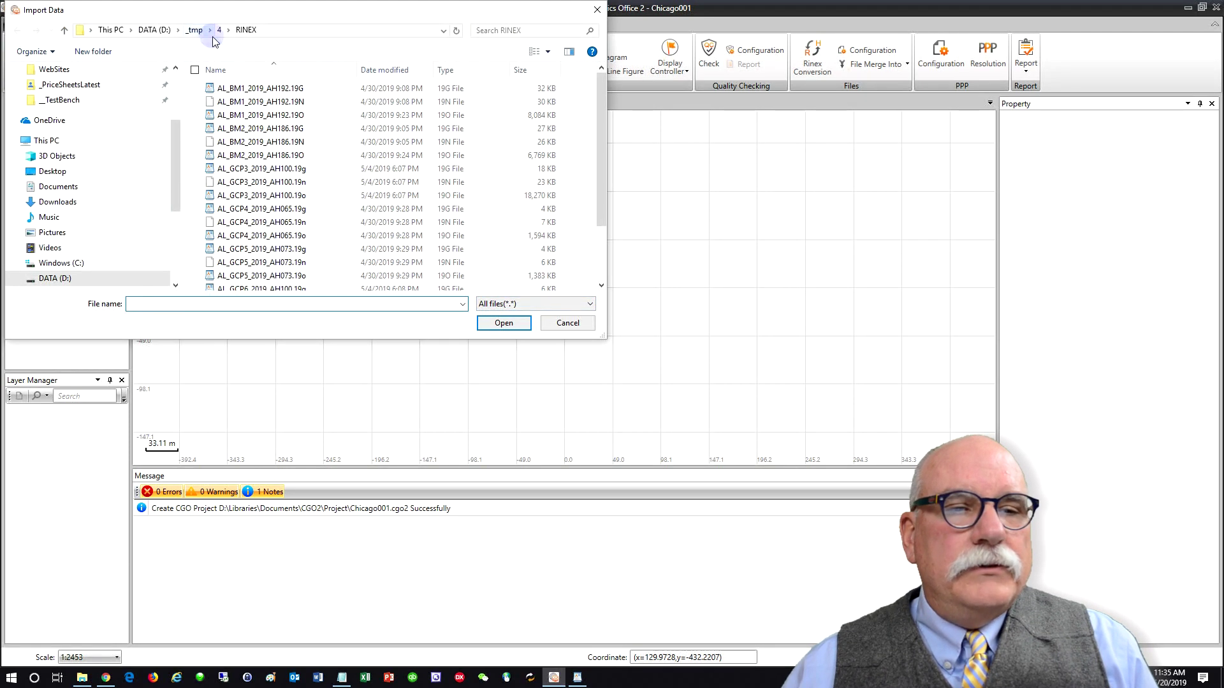
left_click(188, 33)
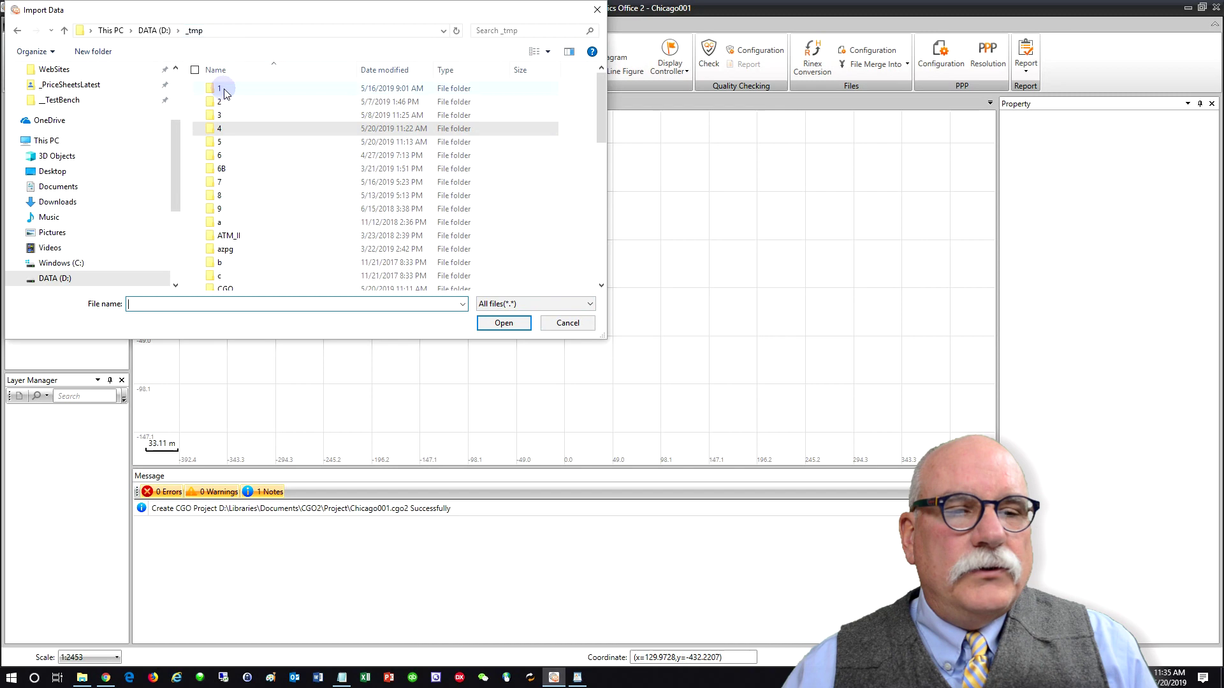
double_click(219, 142)
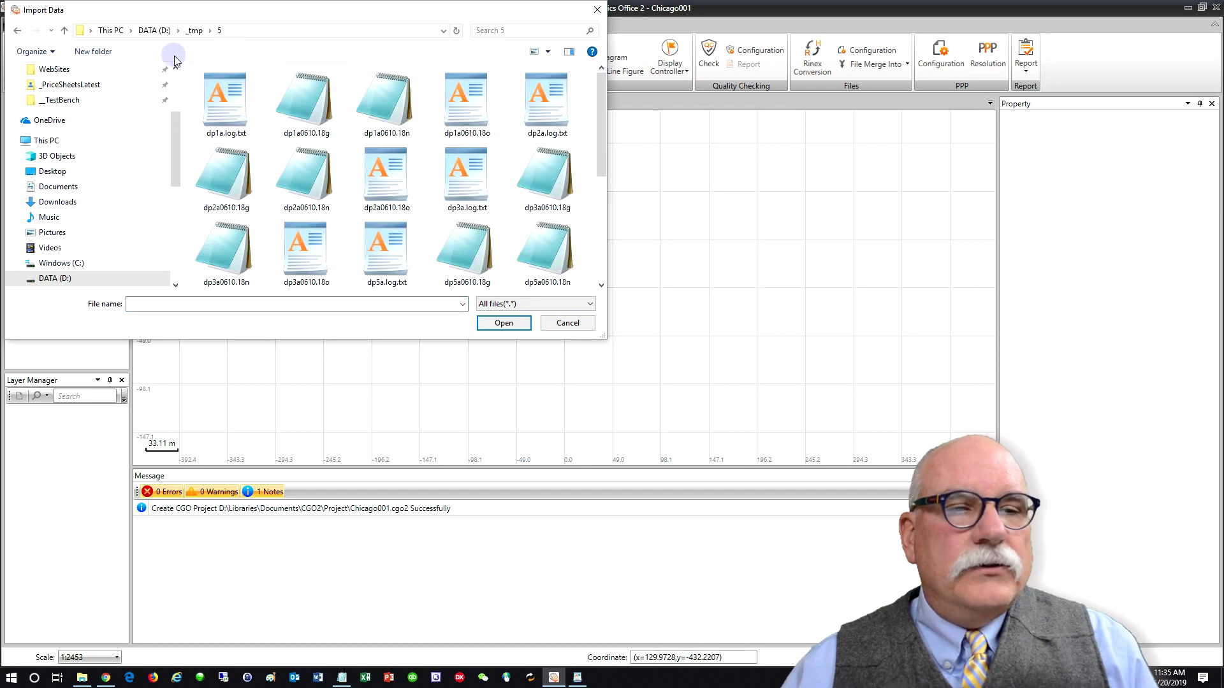
left_click(521, 305)
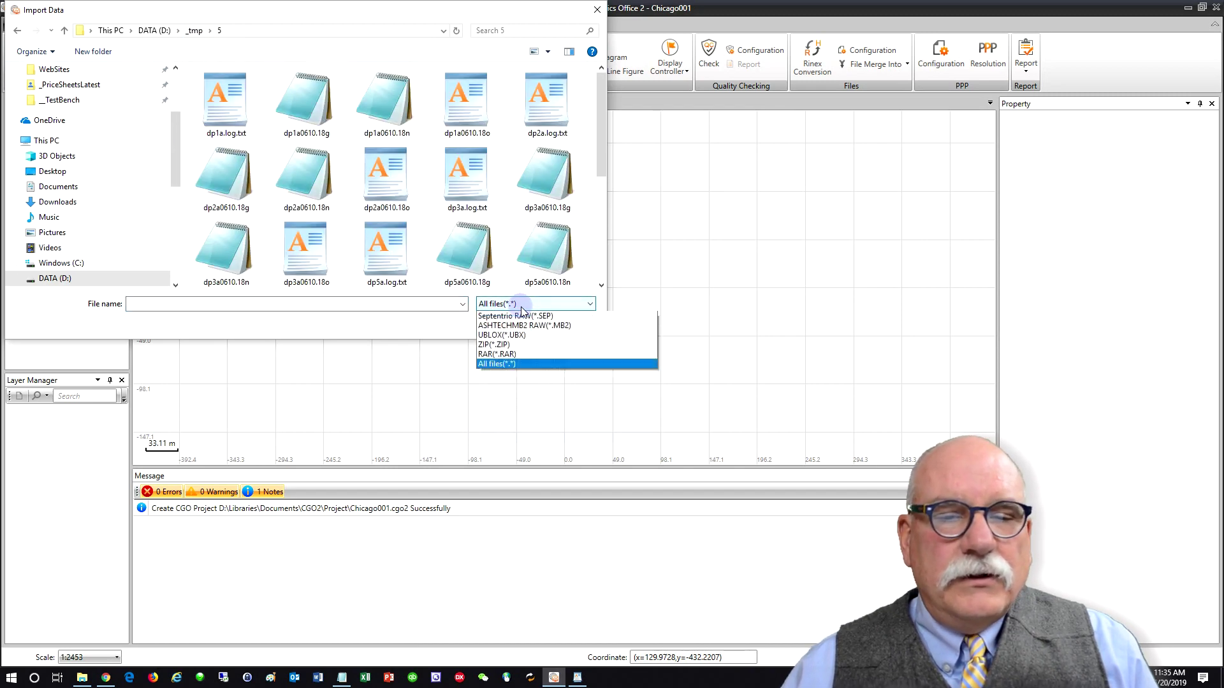
left_click(506, 316)
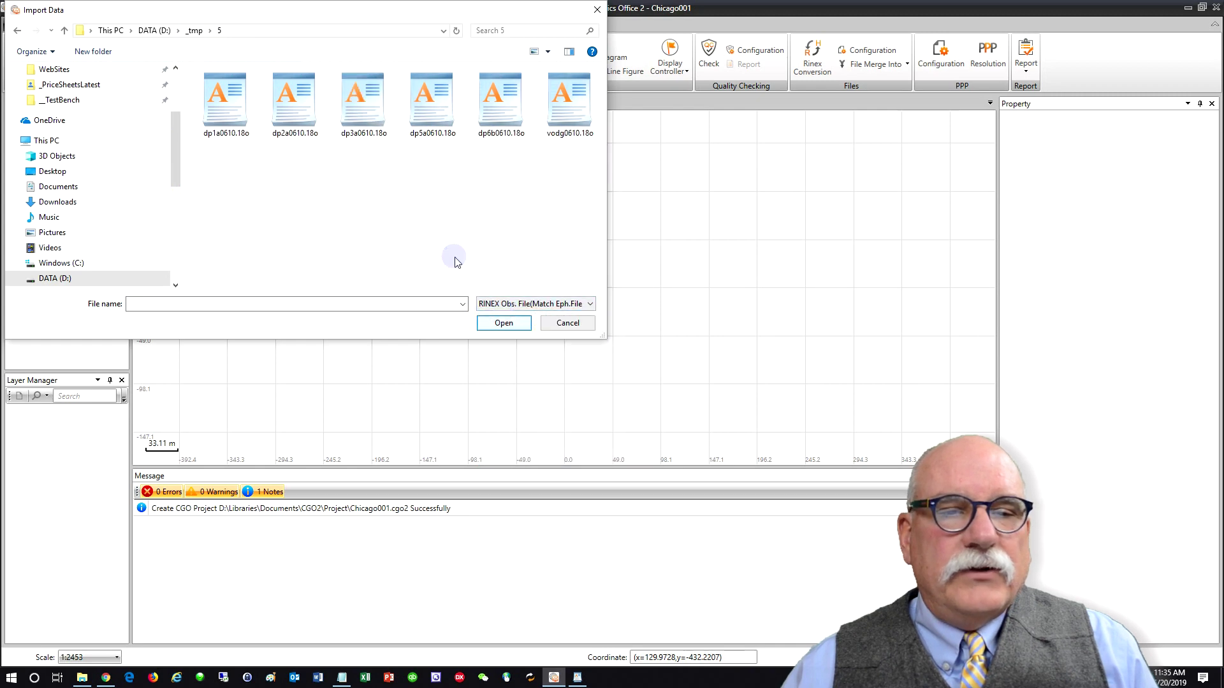
left_click_drag(210, 191, 600, 67)
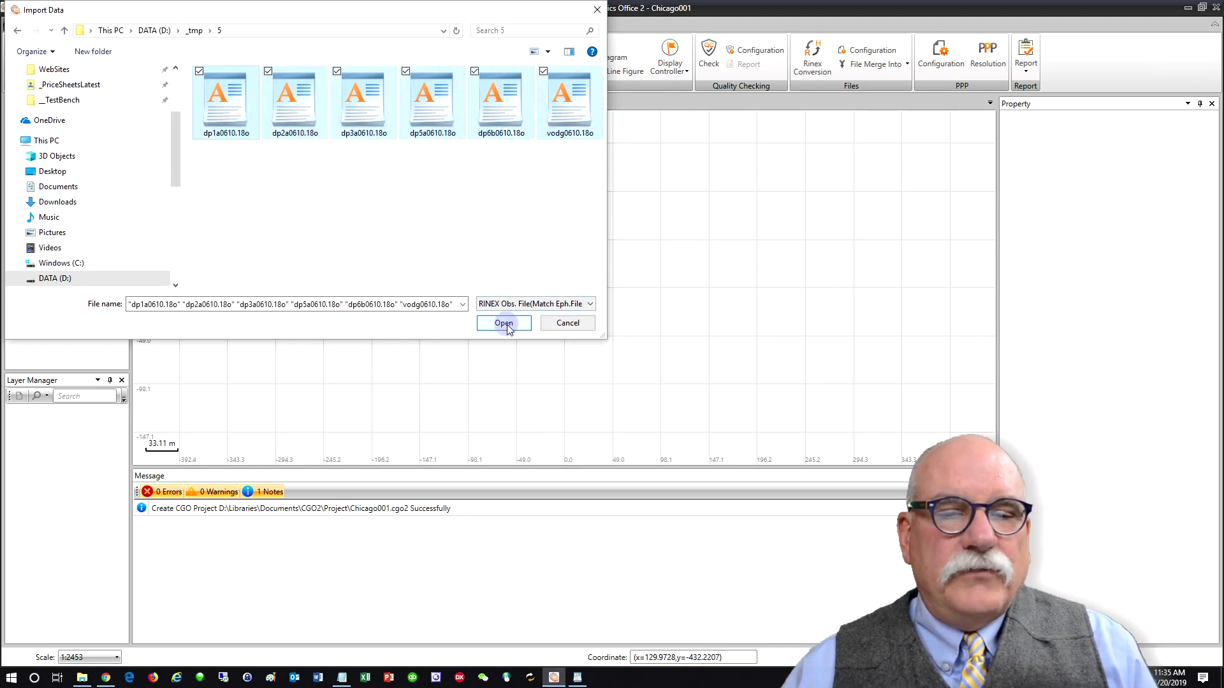
left_click(504, 324)
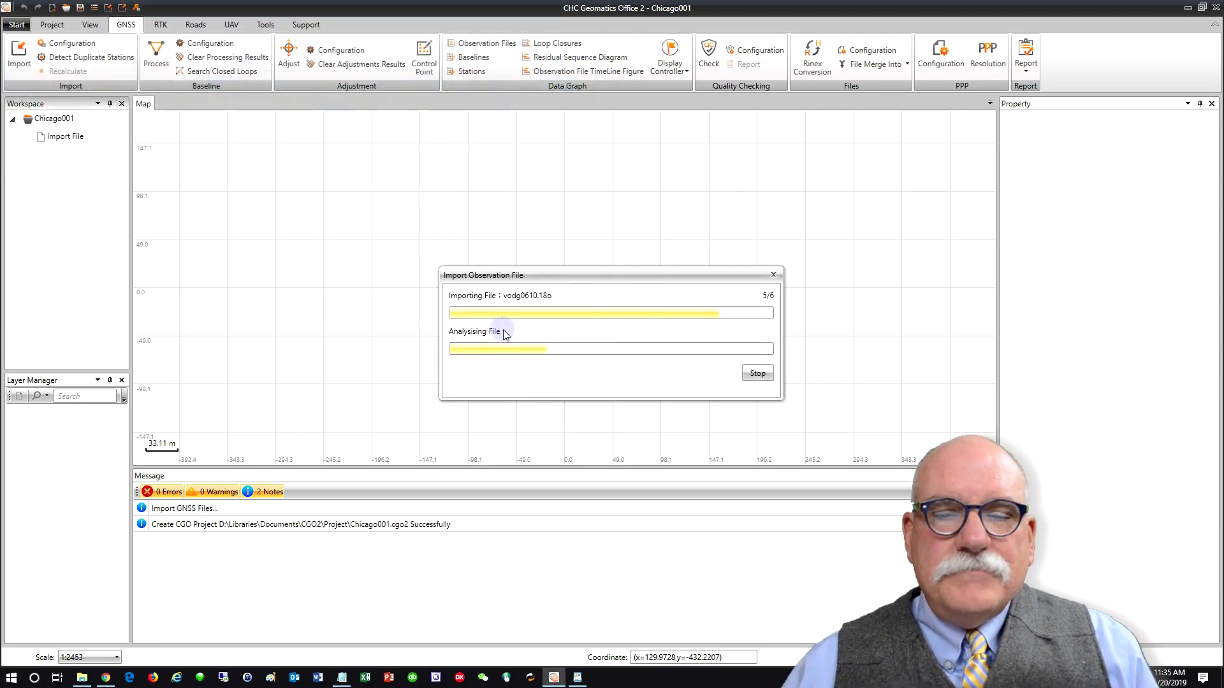
left_click_drag(552, 475, 647, 490)
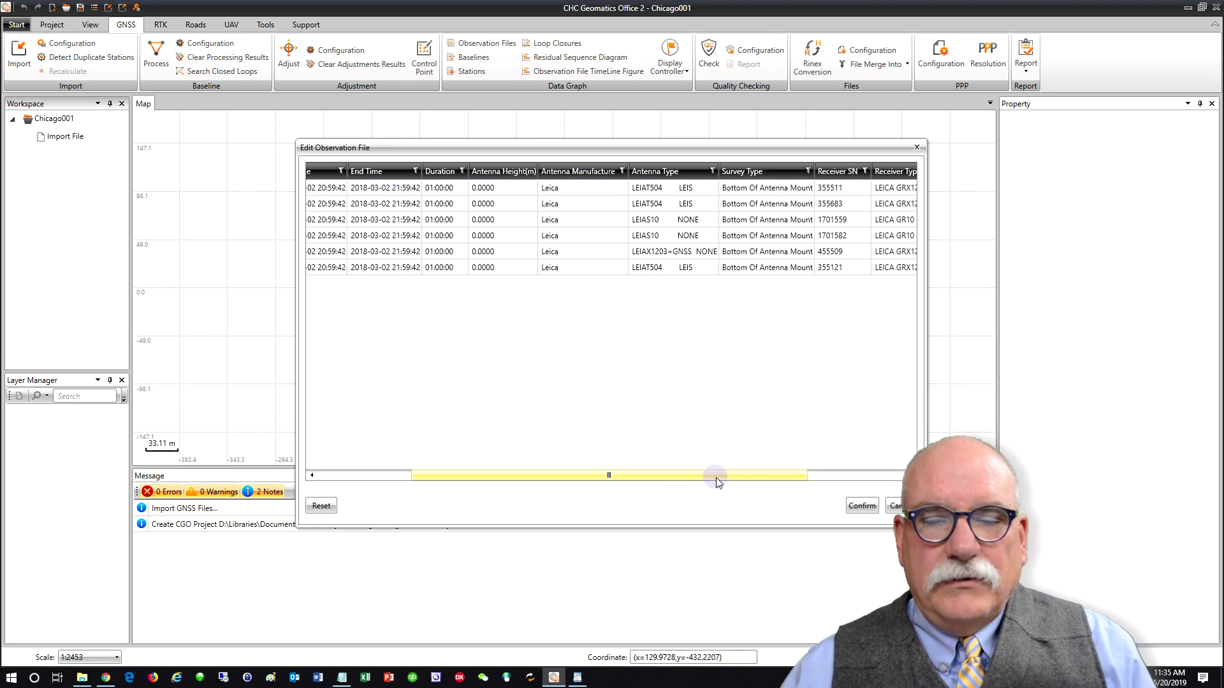
left_click_drag(717, 477, 835, 475)
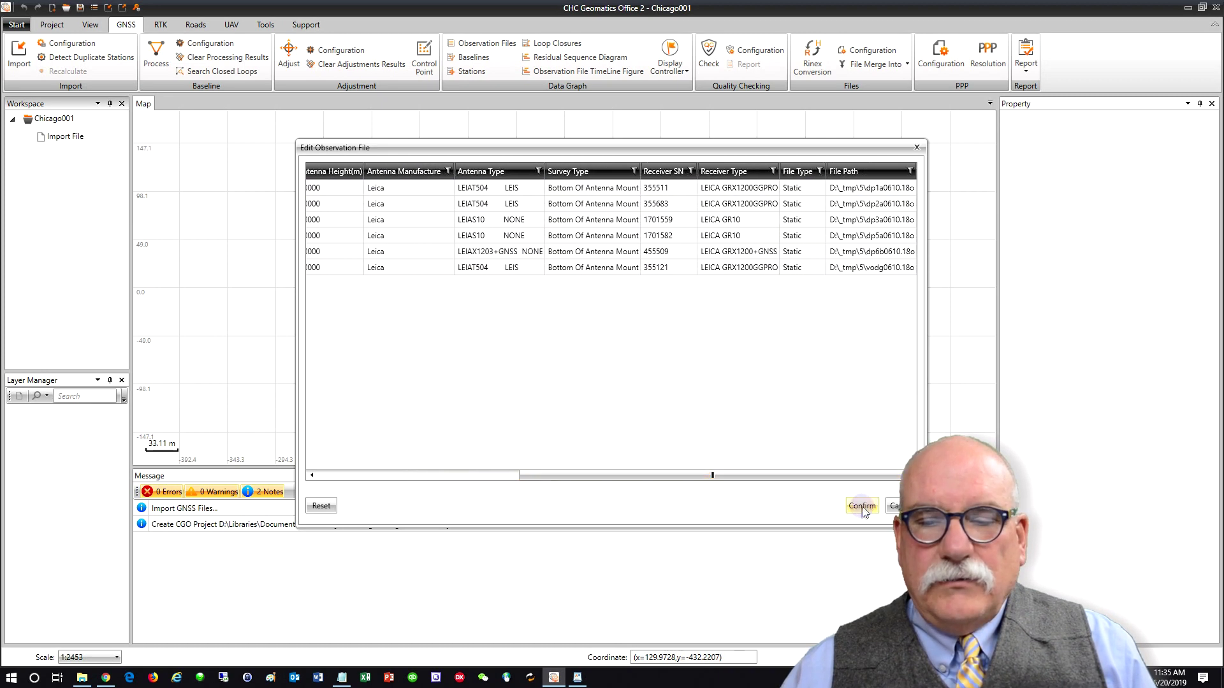
left_click(861, 506)
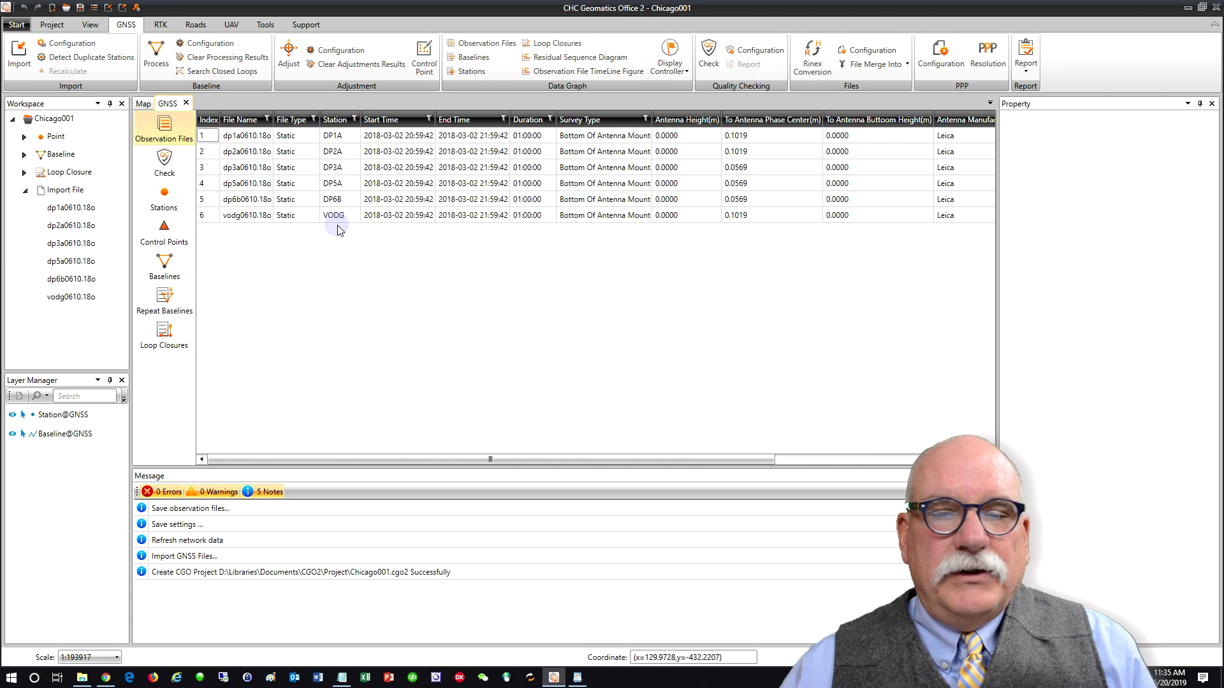
Add a Google Map(Image) satellite background under the station network, then return to the file table.
left_click(141, 105)
right_click(385, 243)
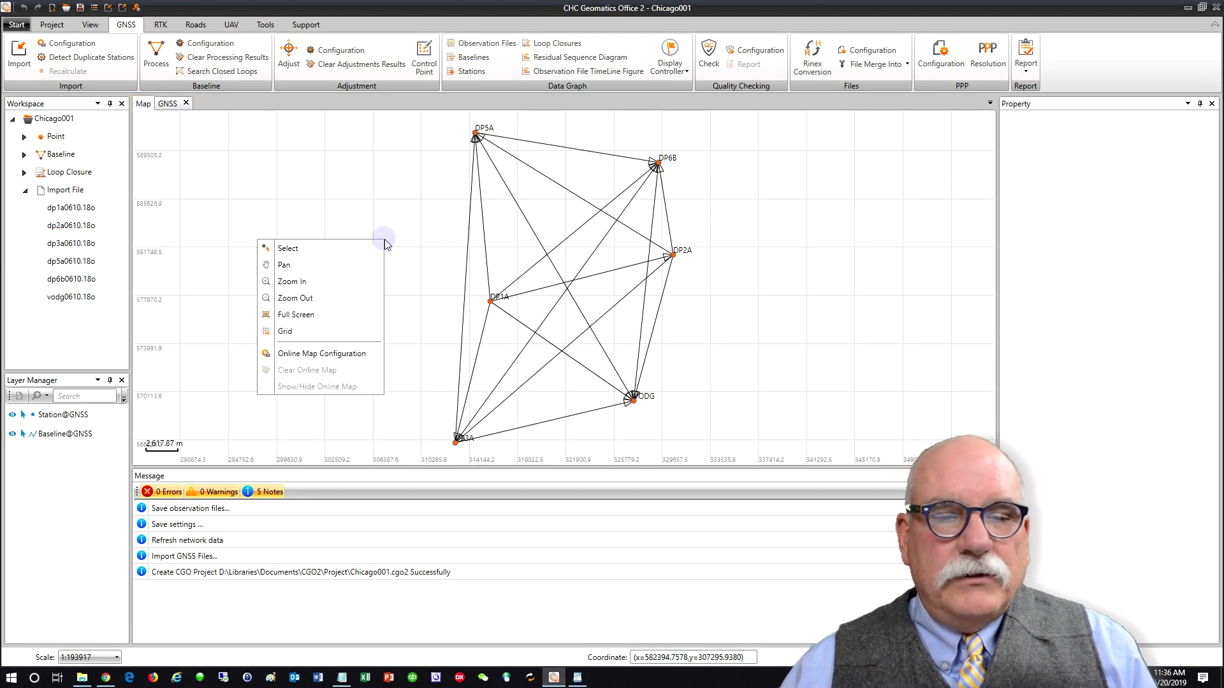
left_click(352, 356)
left_click(524, 309)
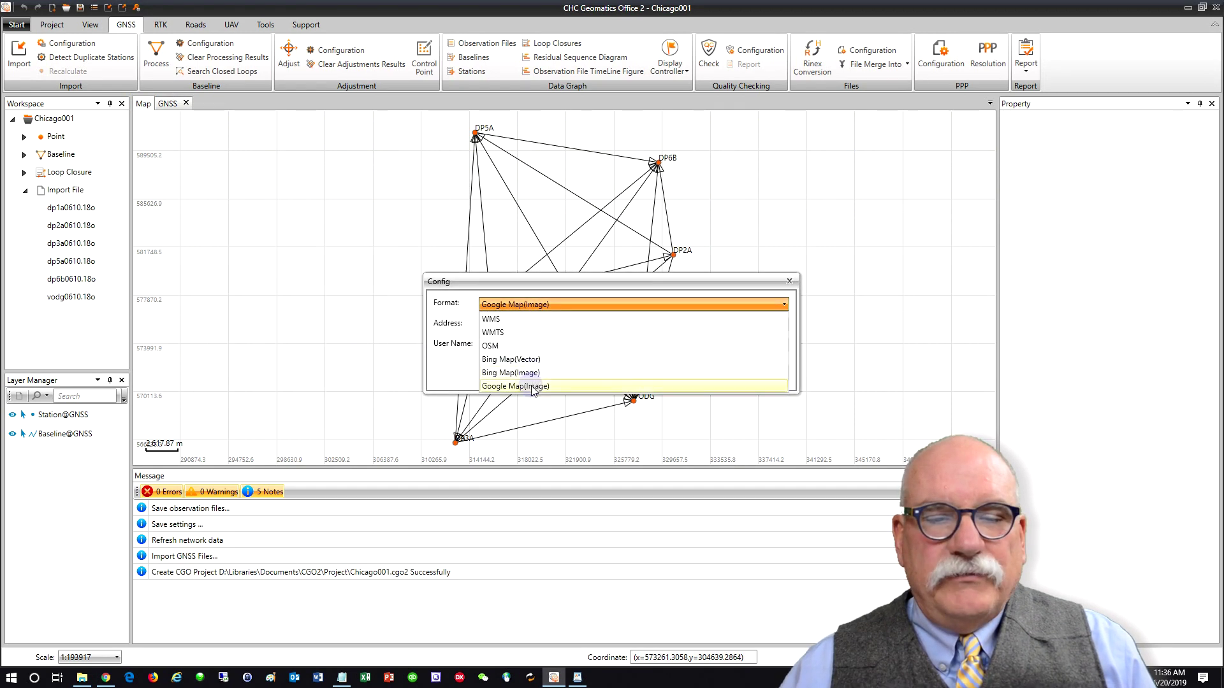
left_click(532, 389)
left_click(711, 376)
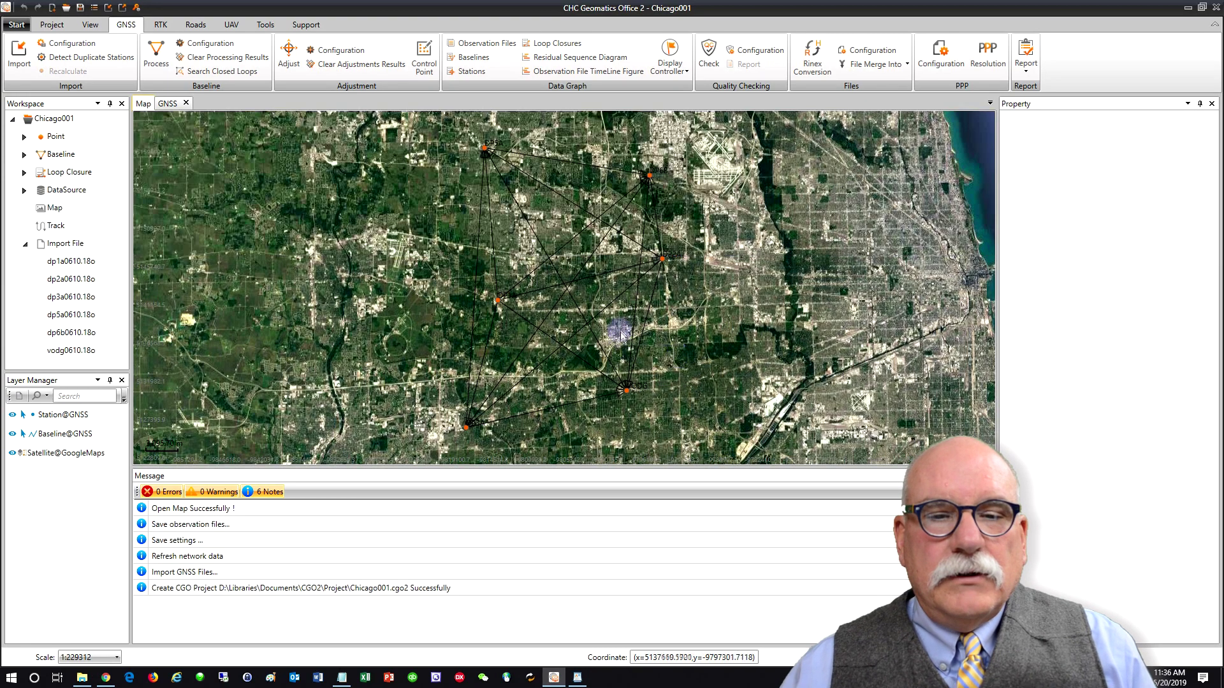
scroll(618, 327, "up", 1)
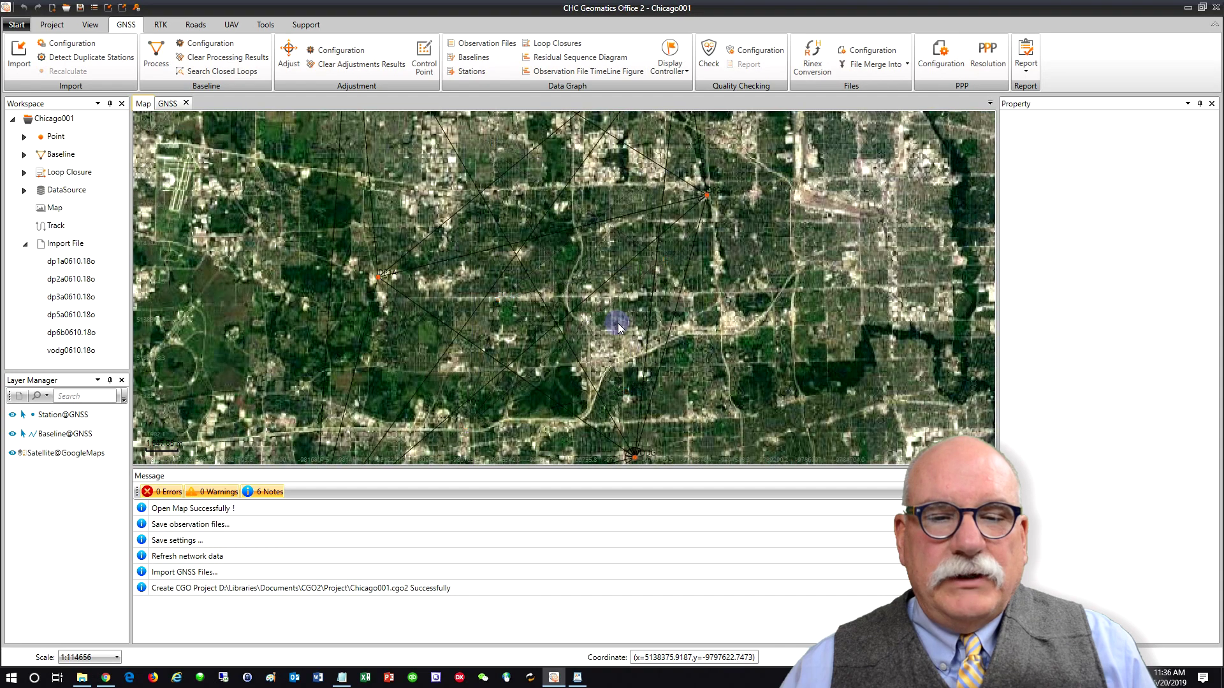
scroll(602, 332, "down", 1)
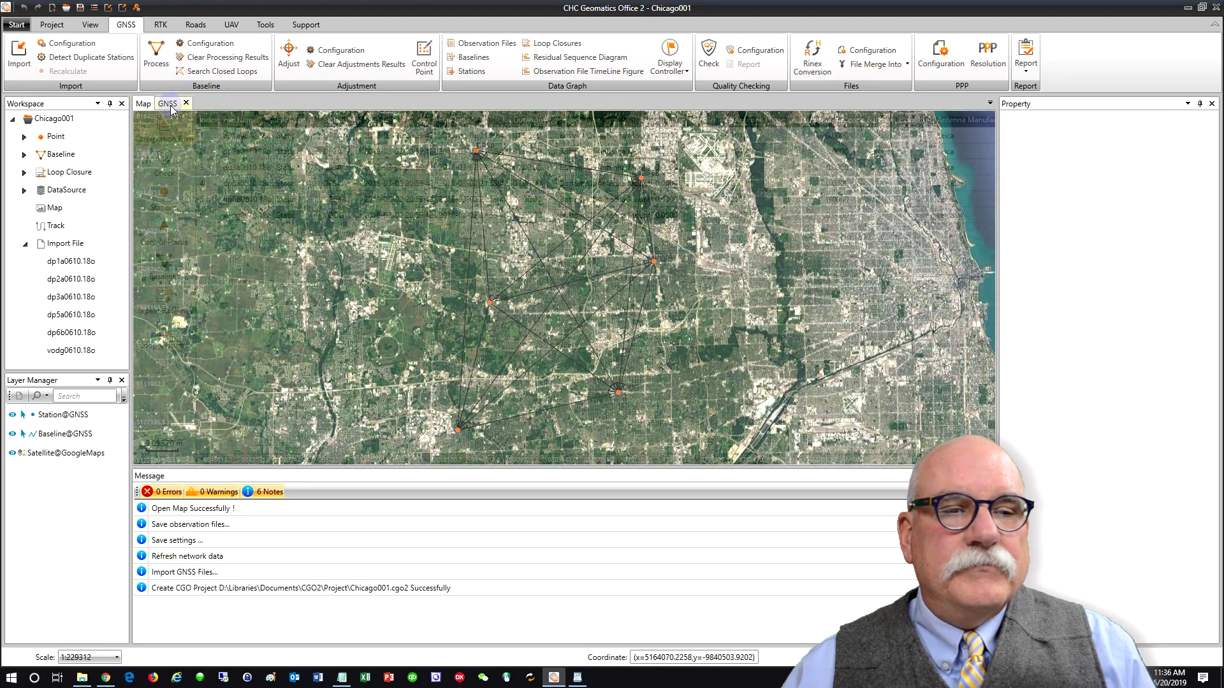
left_click(167, 103)
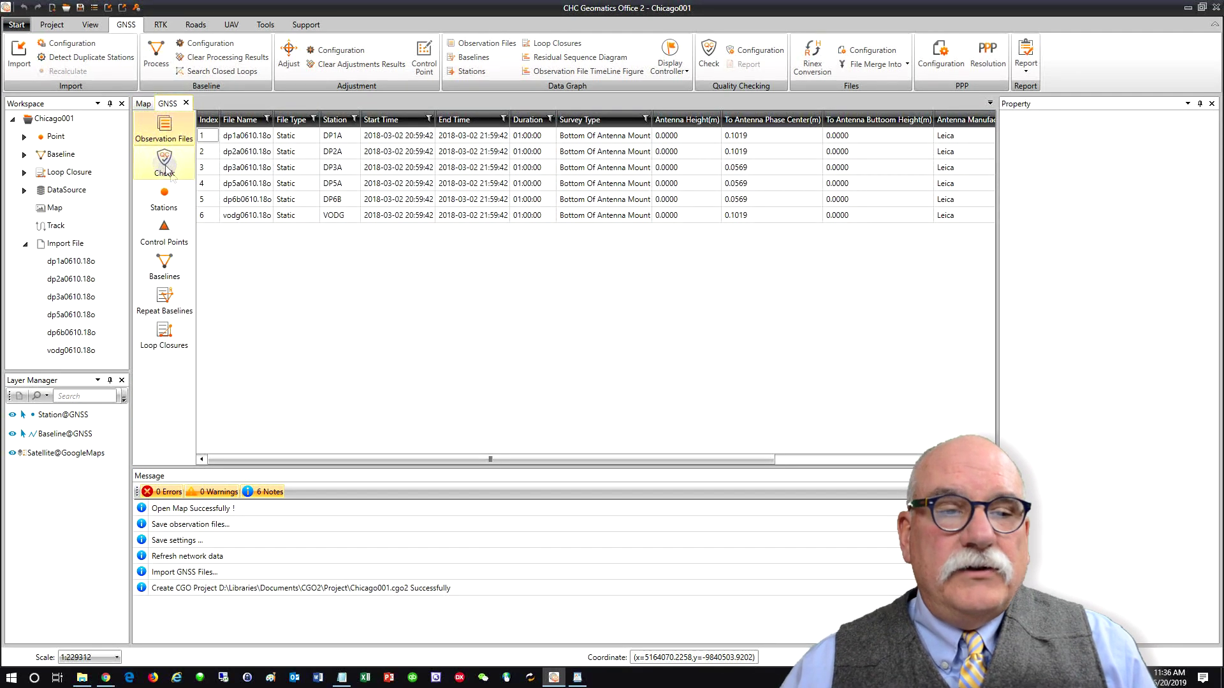
Select DP2A's NAD_83 latitude 41 54 01.33507 in the WordPad datasheet, then return to the project.
left_click(579, 678)
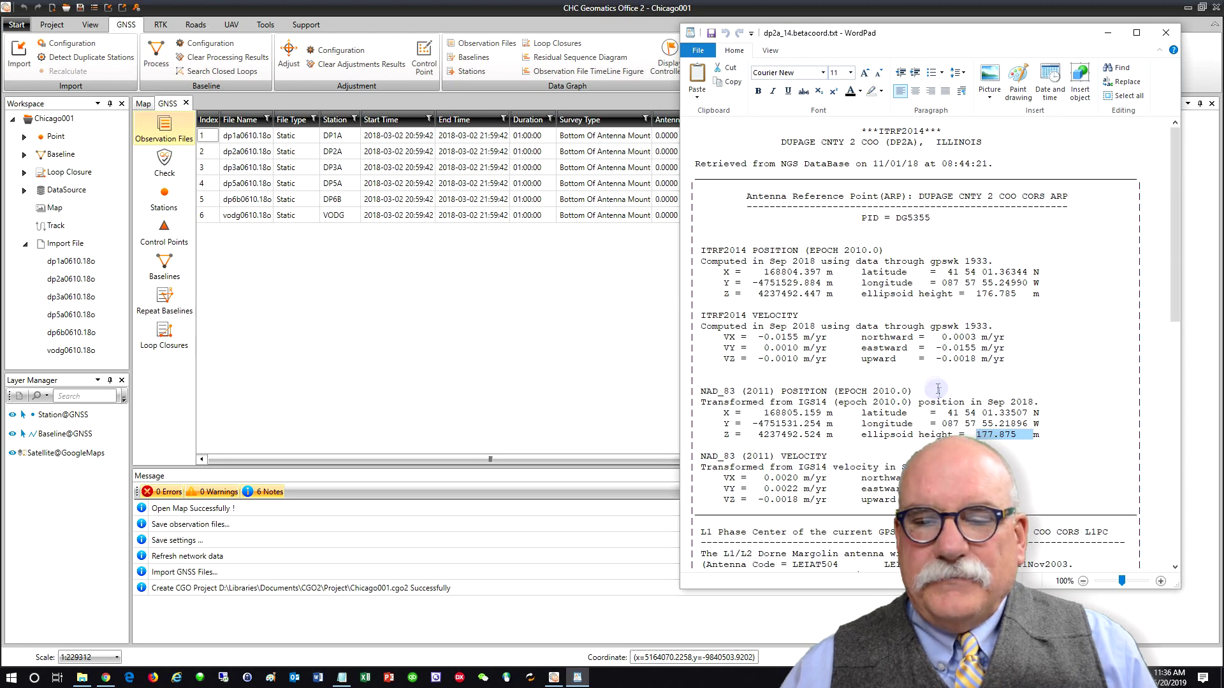
scroll(939, 389, "down", 2)
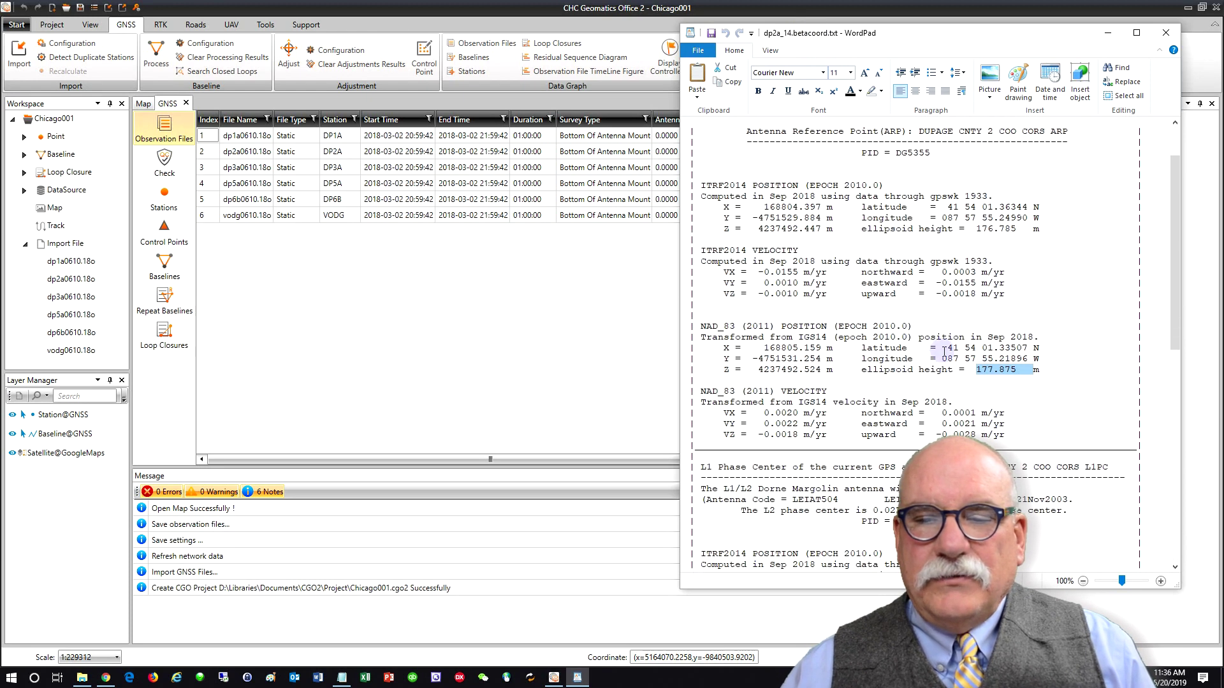
left_click_drag(946, 348, 1040, 347)
key("ctrl+c")
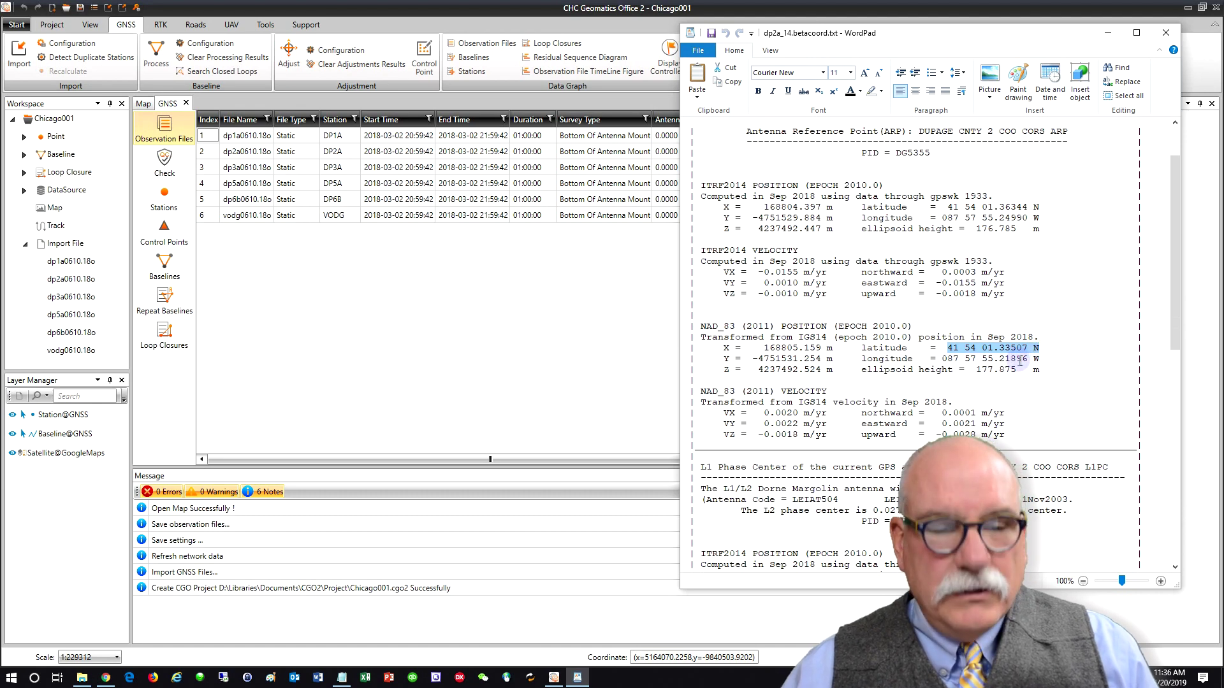
left_click(551, 370)
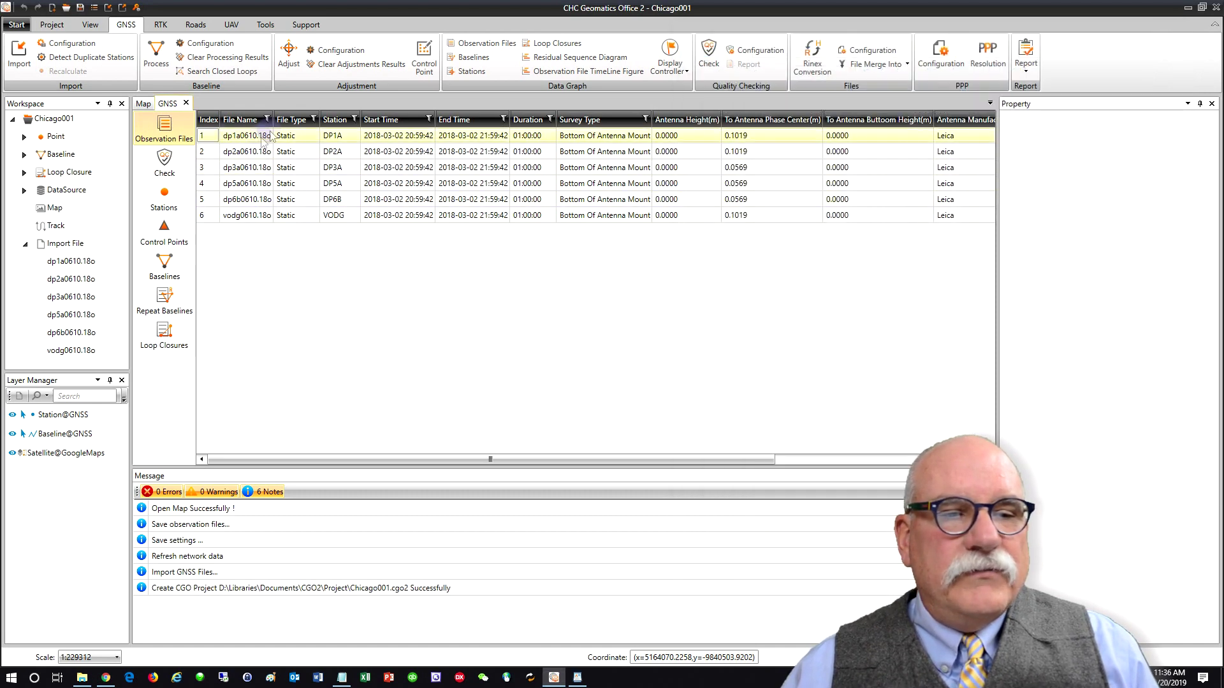
key("alt+Tab")
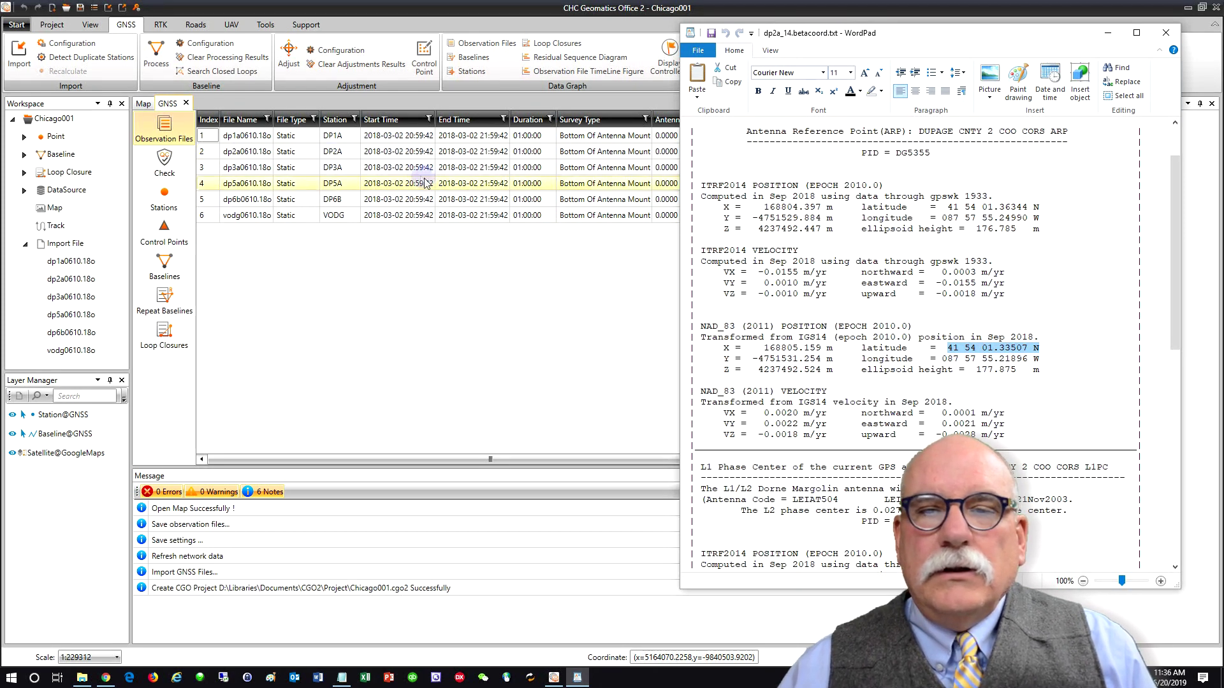
left_click(283, 177)
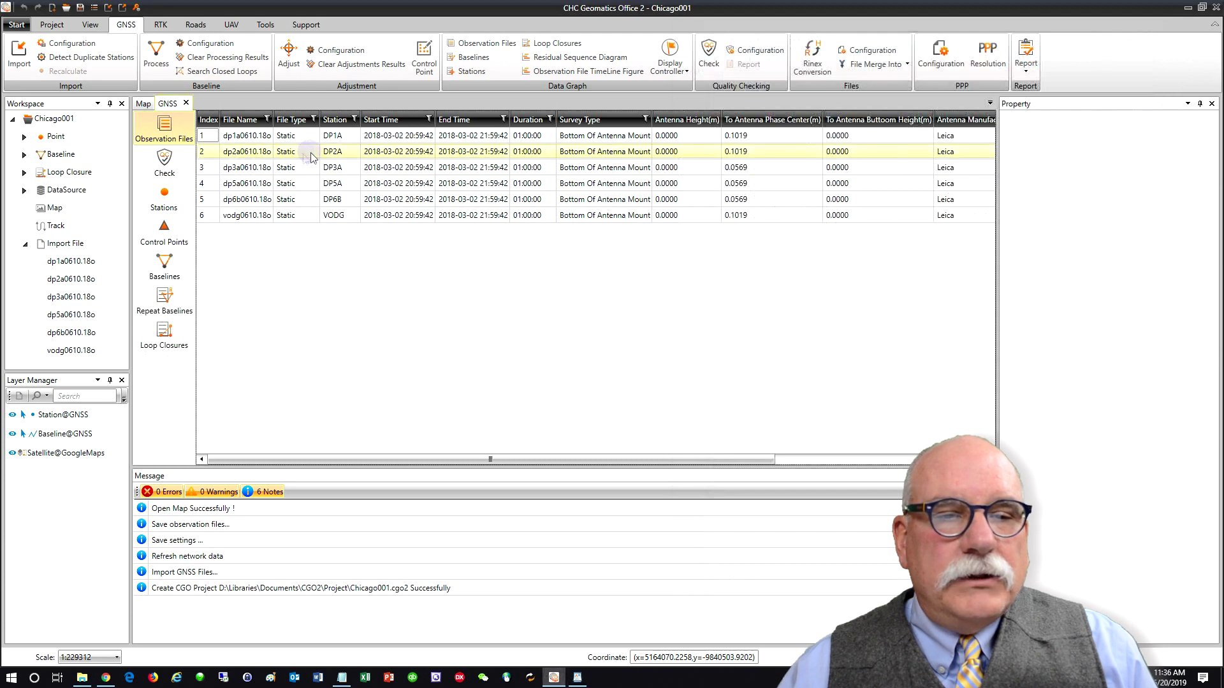
Convert station DP2A into a control point.
left_click(229, 155)
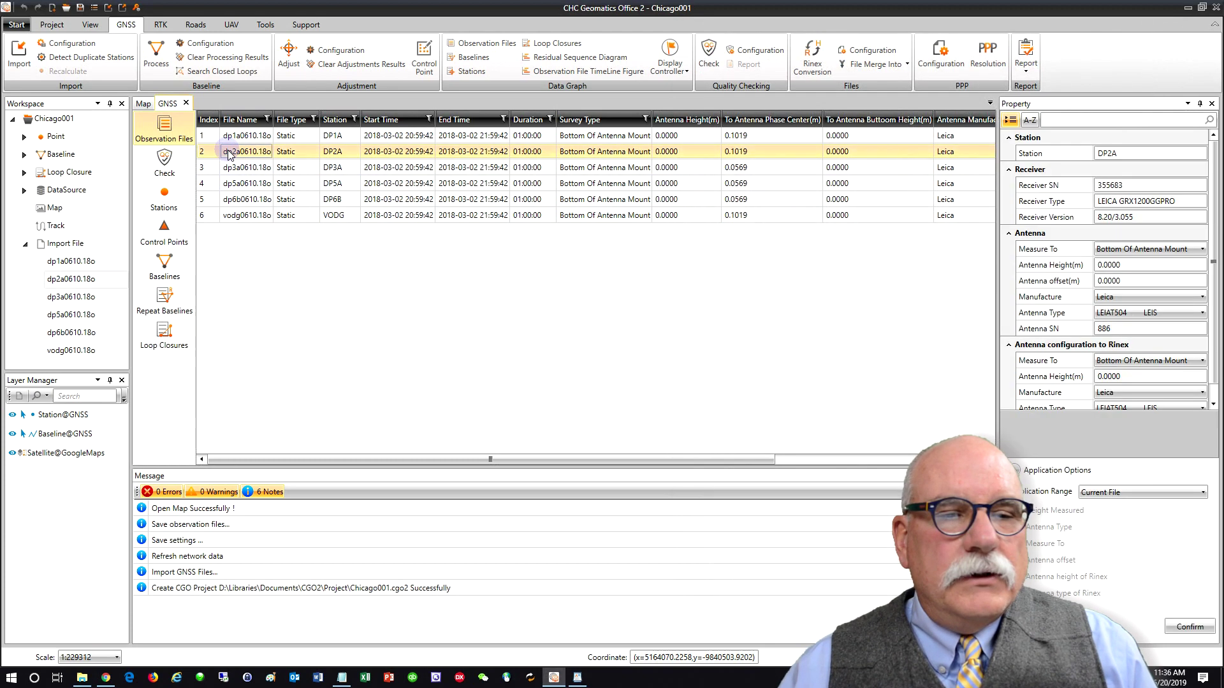
right_click(218, 155)
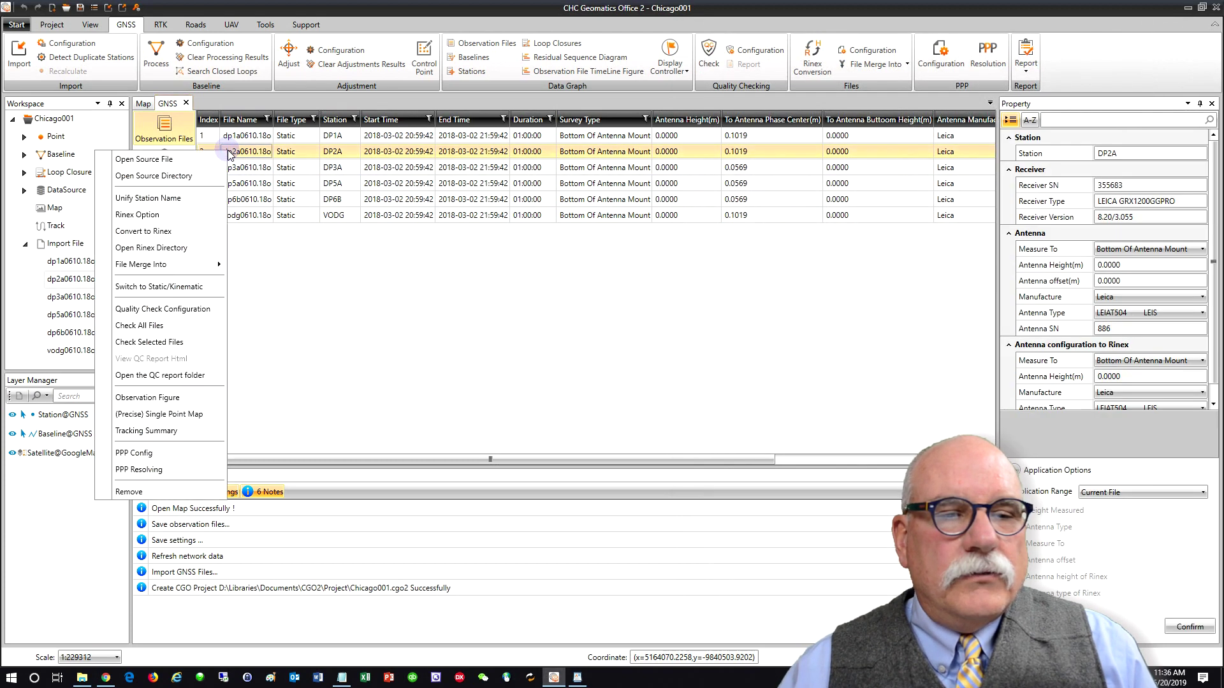
left_click(293, 266)
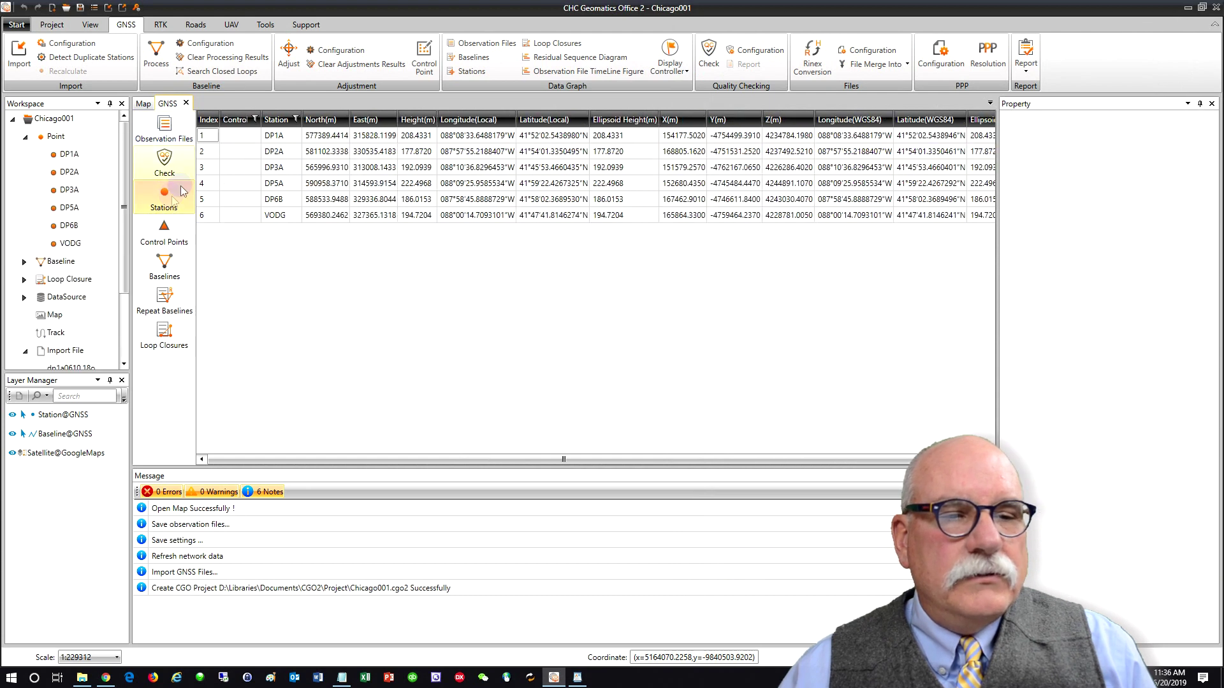
right_click(239, 156)
left_click(210, 163)
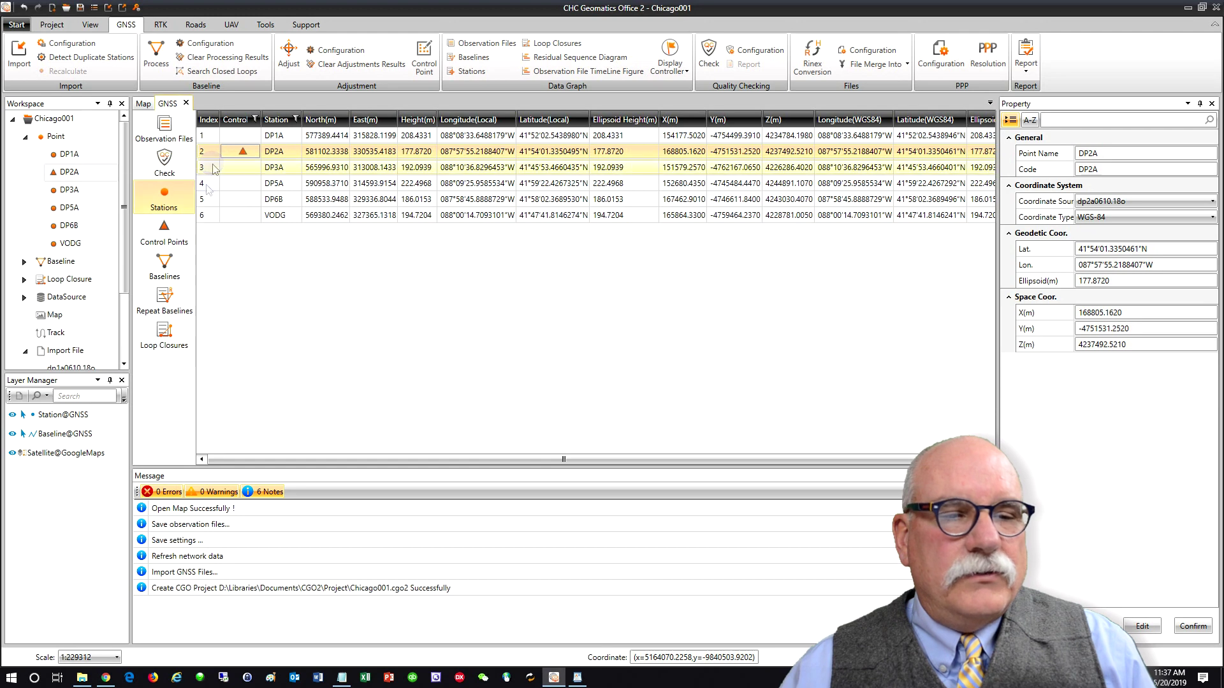
left_click(178, 241)
left_click(253, 135)
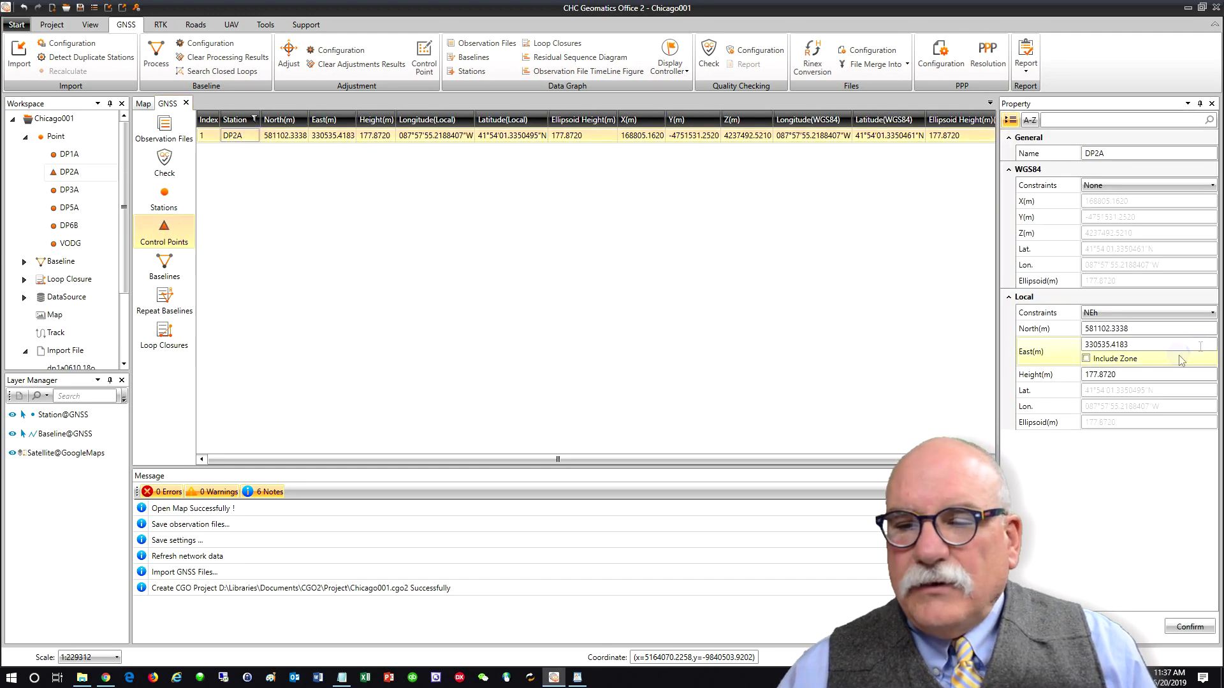
Constrain DP2A by Lat-Lon-Height with CORS latitude 41 54 01.33507 N and longitude 087 57 55.21896 W.
left_click(1213, 313)
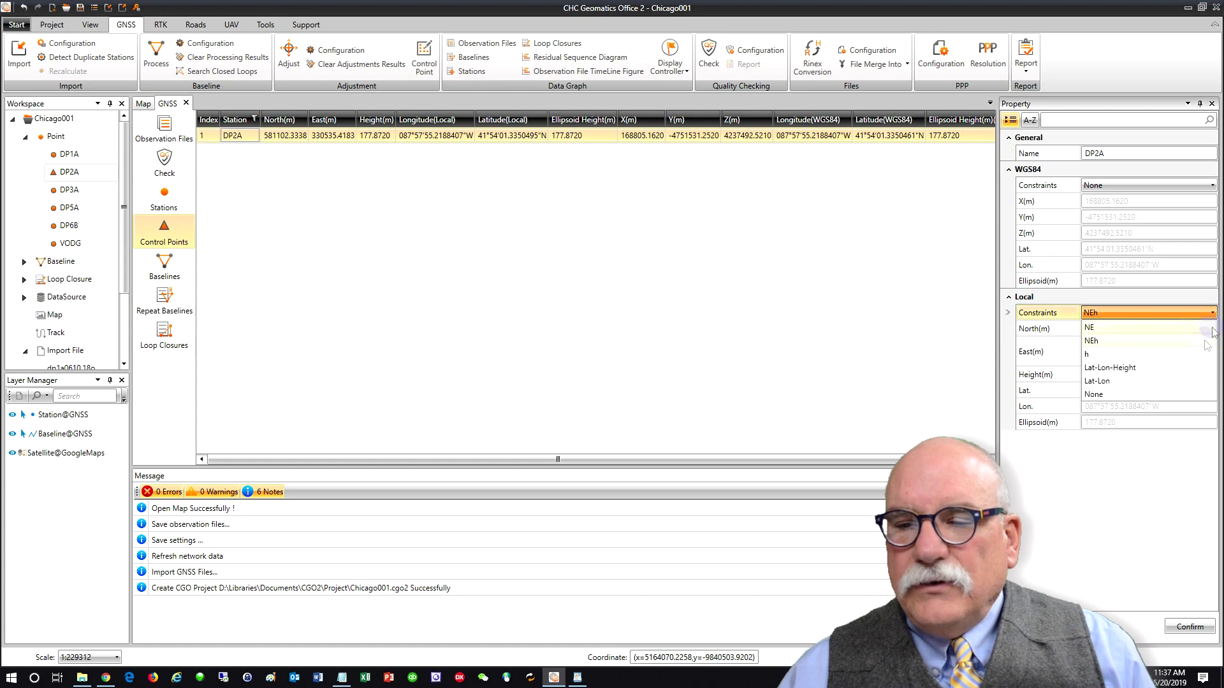
left_click(1166, 370)
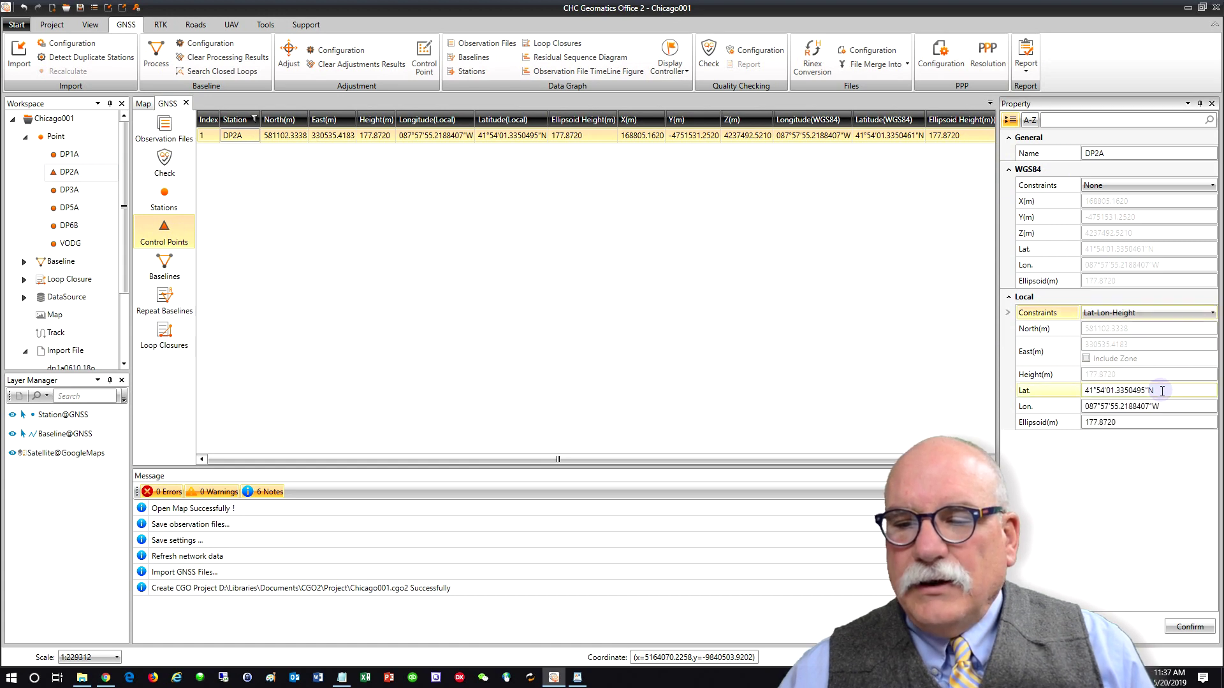
left_click(1055, 392)
key("ctrl+v")
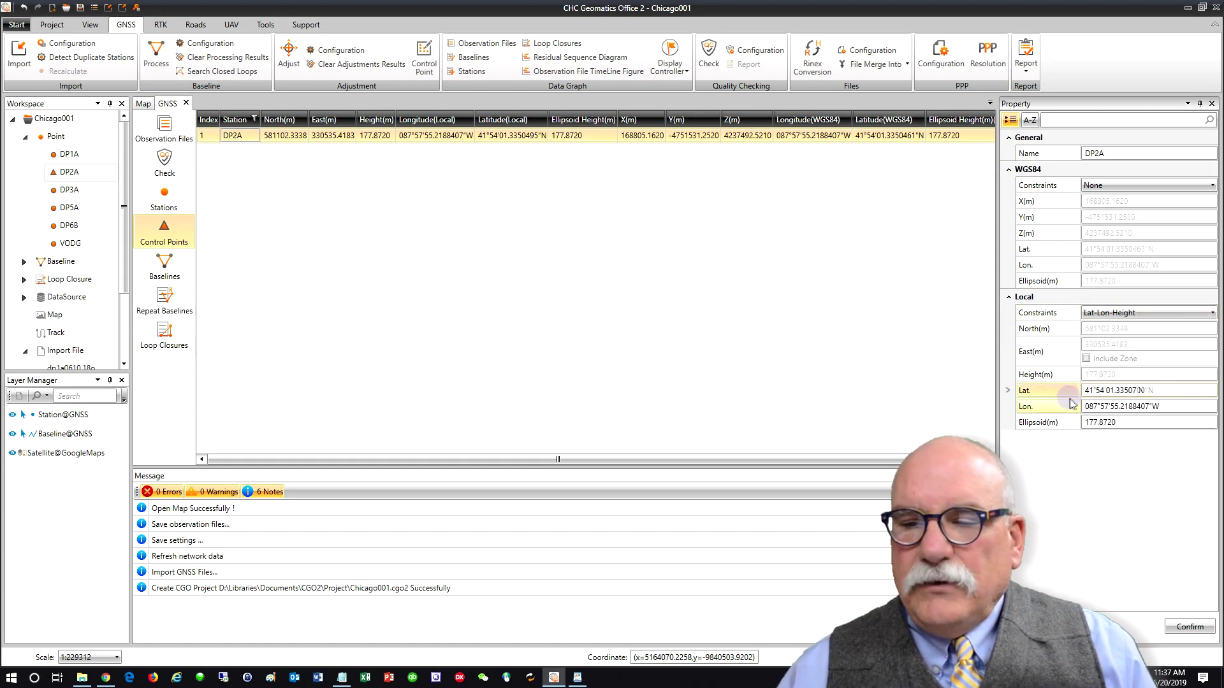
key("alt+Tab")
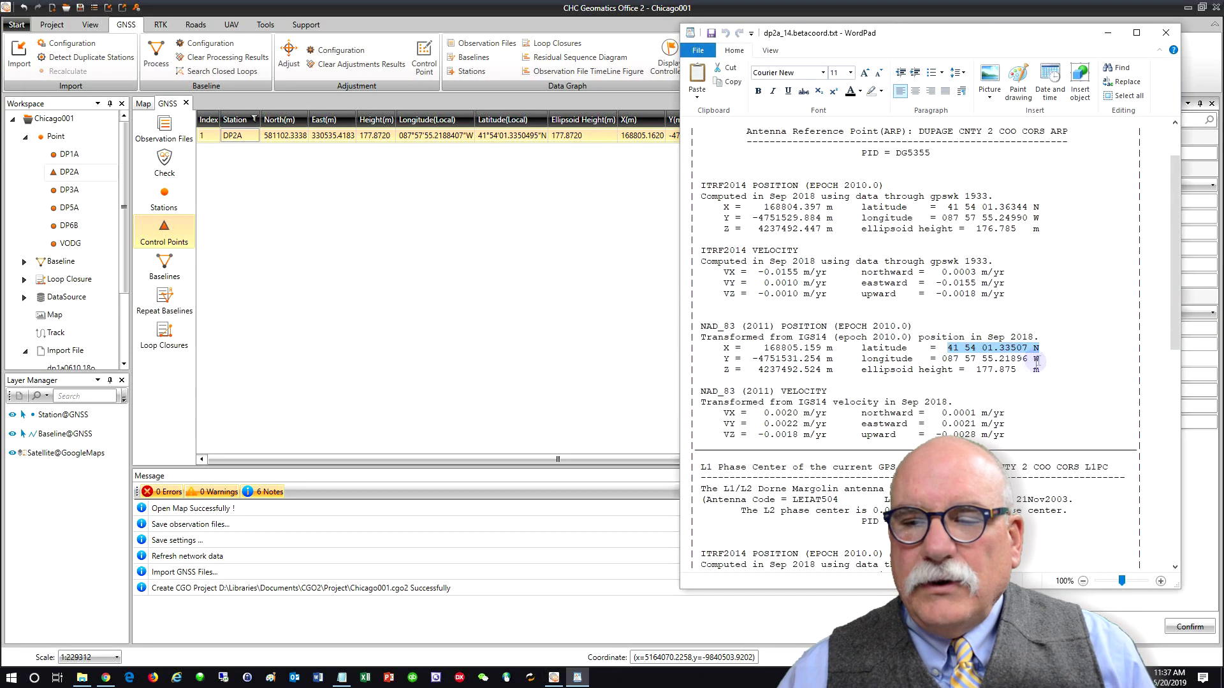
left_click_drag(1037, 360, 955, 359)
key("ctrl+c")
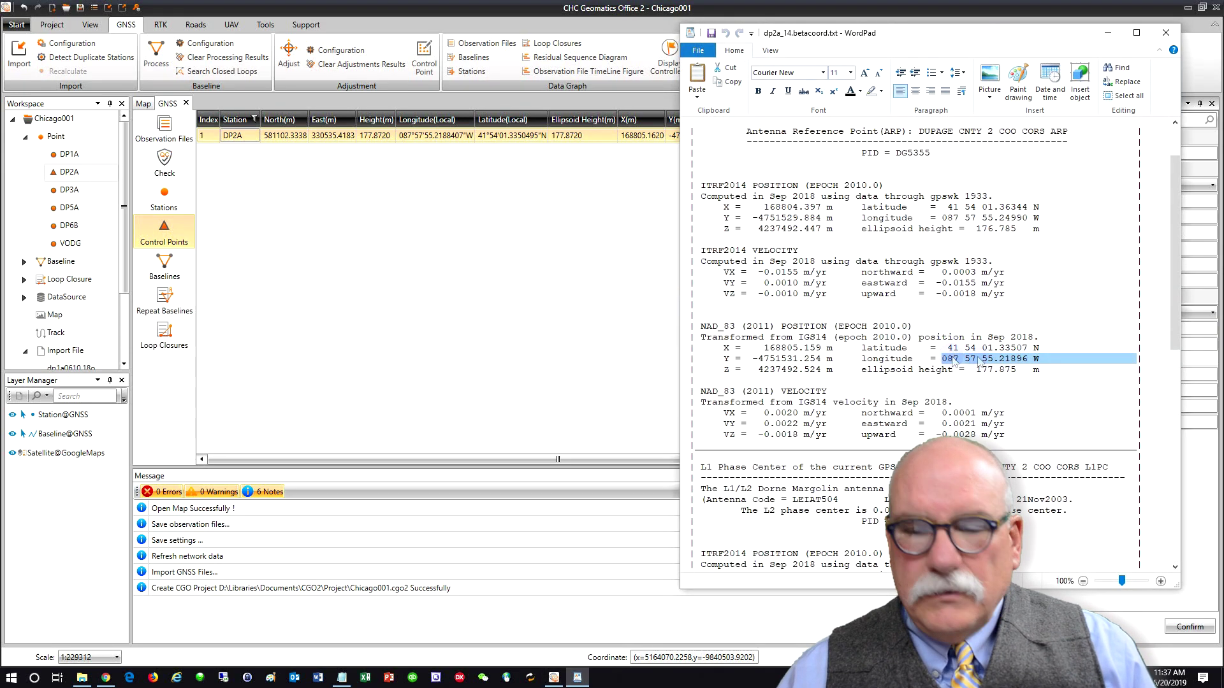
key("alt+Tab")
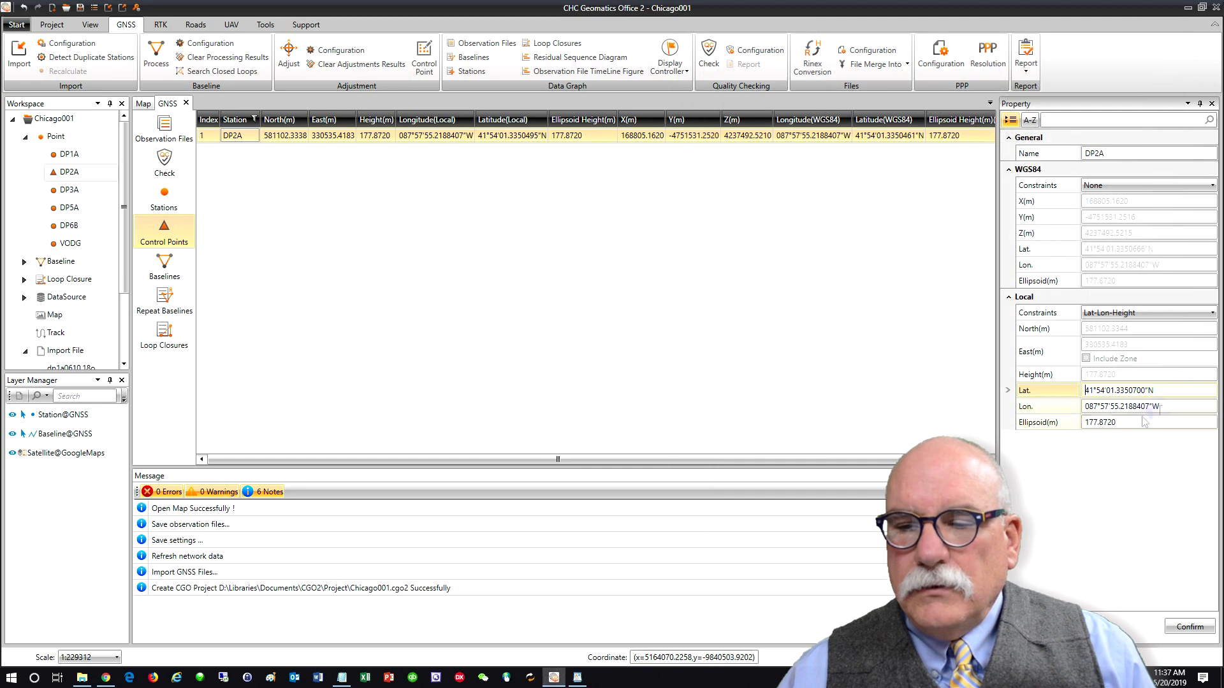
left_click(1031, 408)
key("ctrl+v")
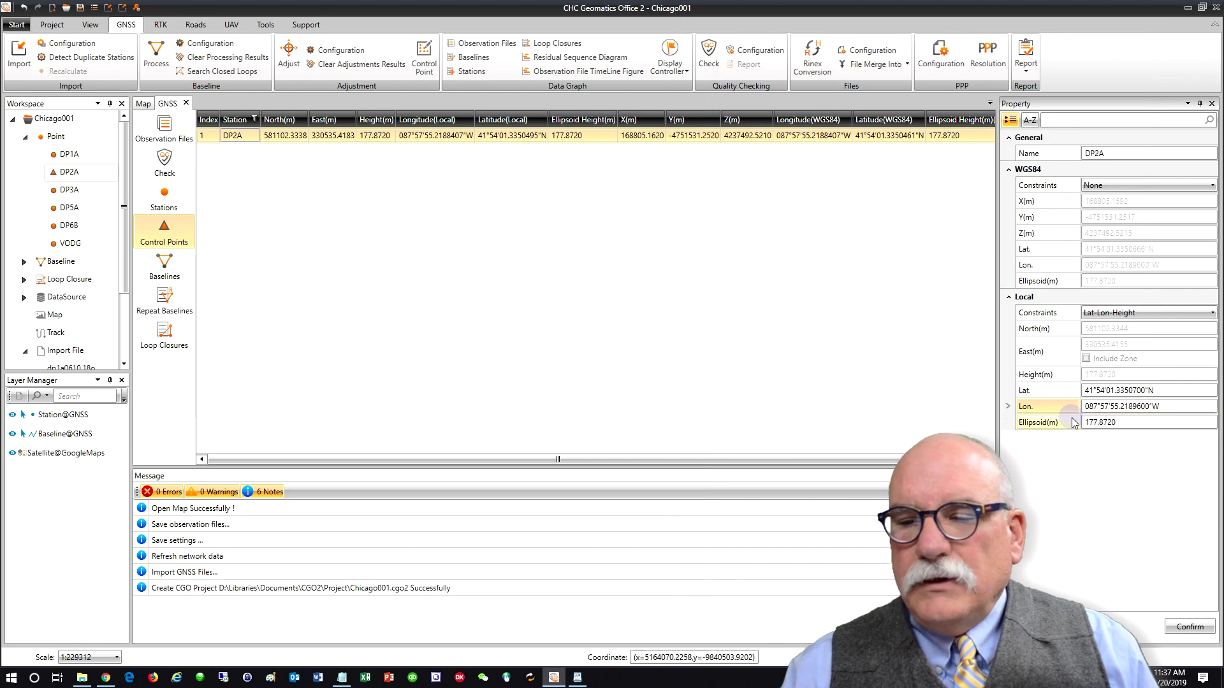
Enter the CORS ellipsoid height 177.875, verify against the datasheet, and apply DP2A's constraints.
key("alt+Tab")
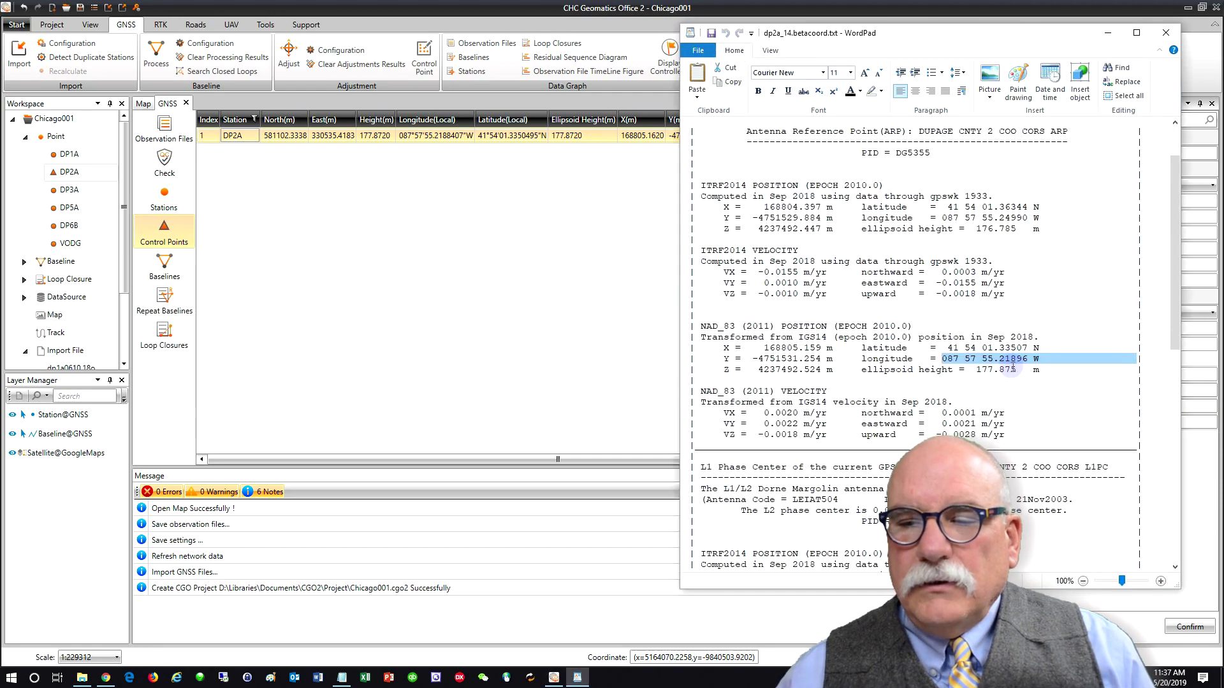
left_click_drag(1033, 370, 976, 371)
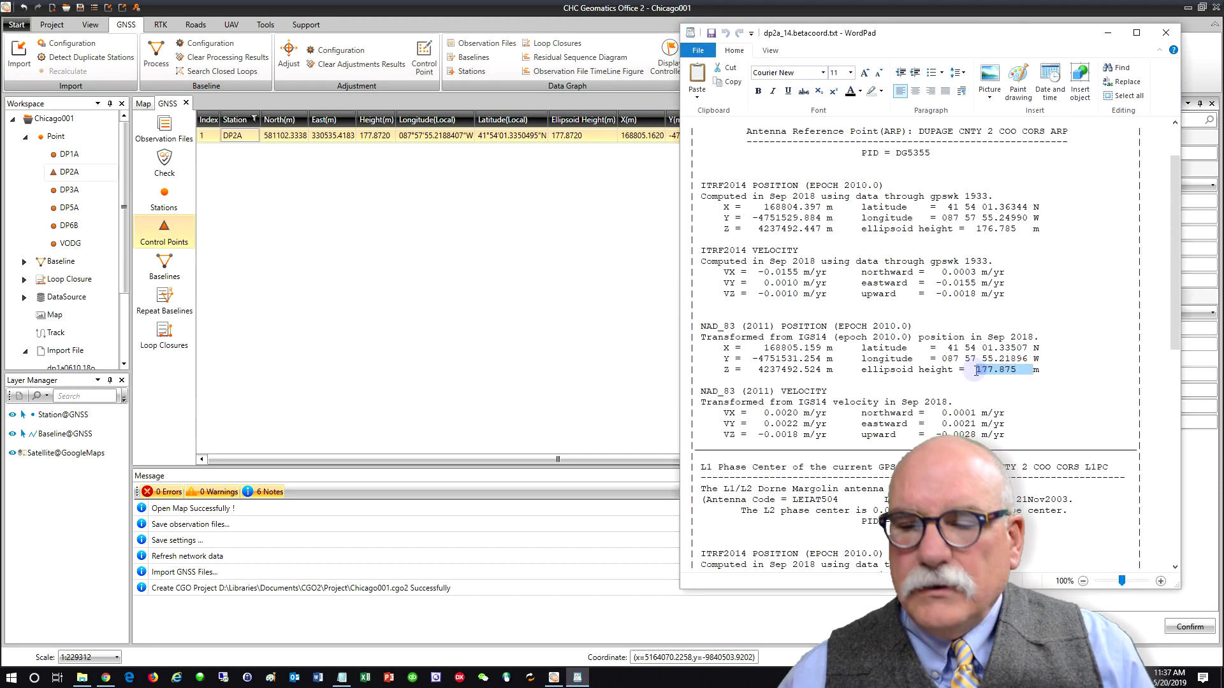
key("ctrl+c")
key("alt+Tab")
left_click(1102, 422)
key("ctrl+v")
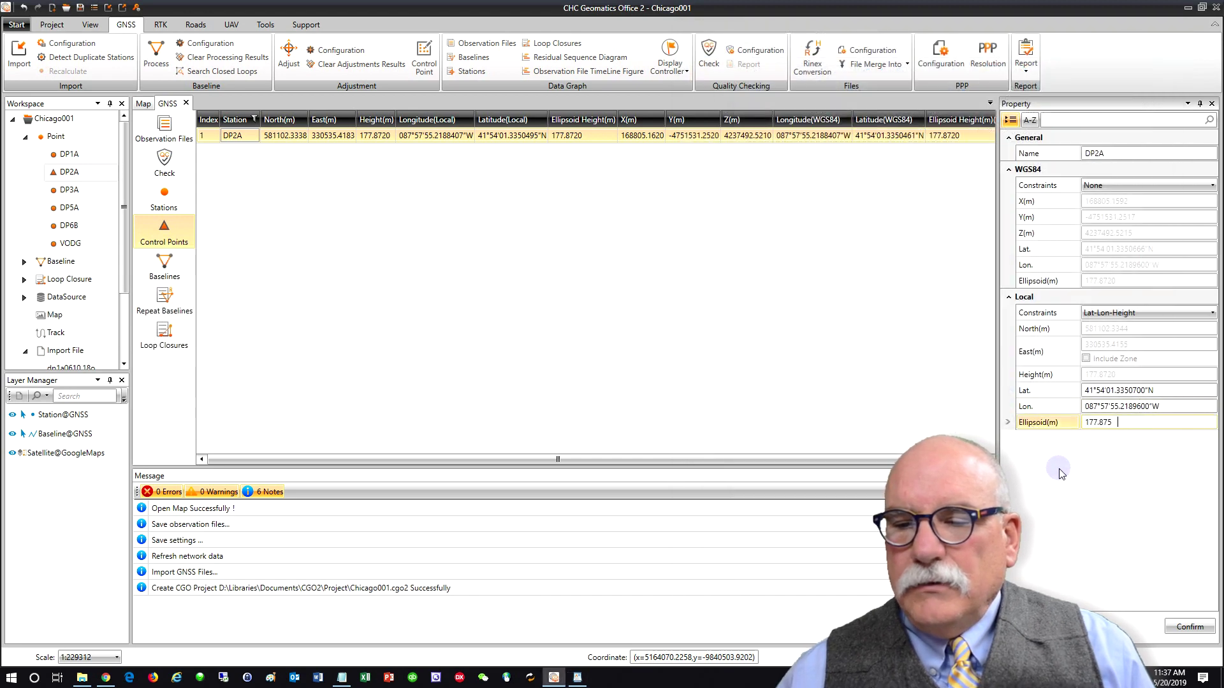
key("alt+Tab")
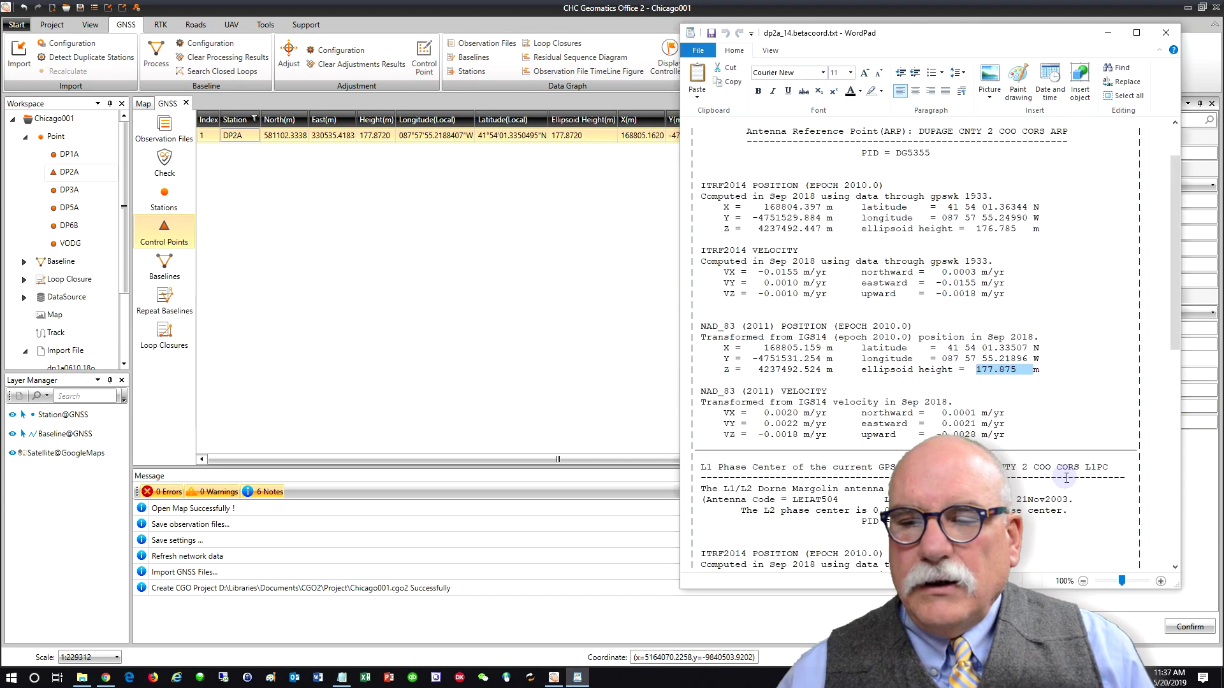
key("alt+Tab")
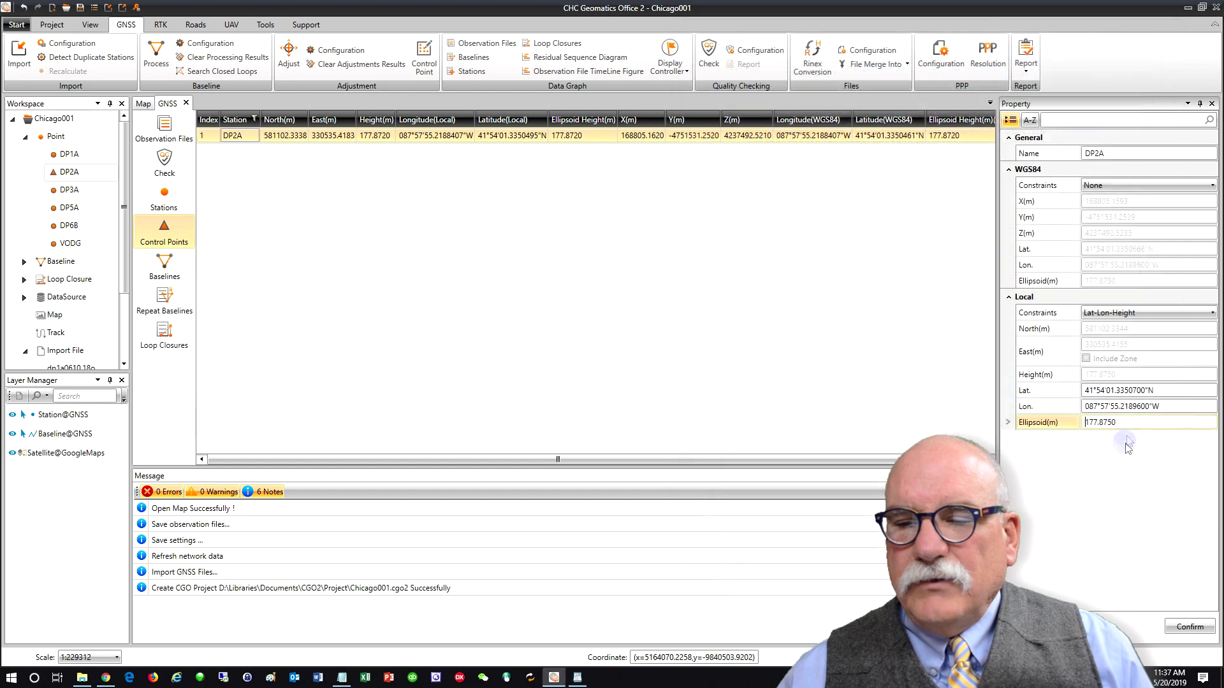
key("alt+Tab")
key("alt+Tab")
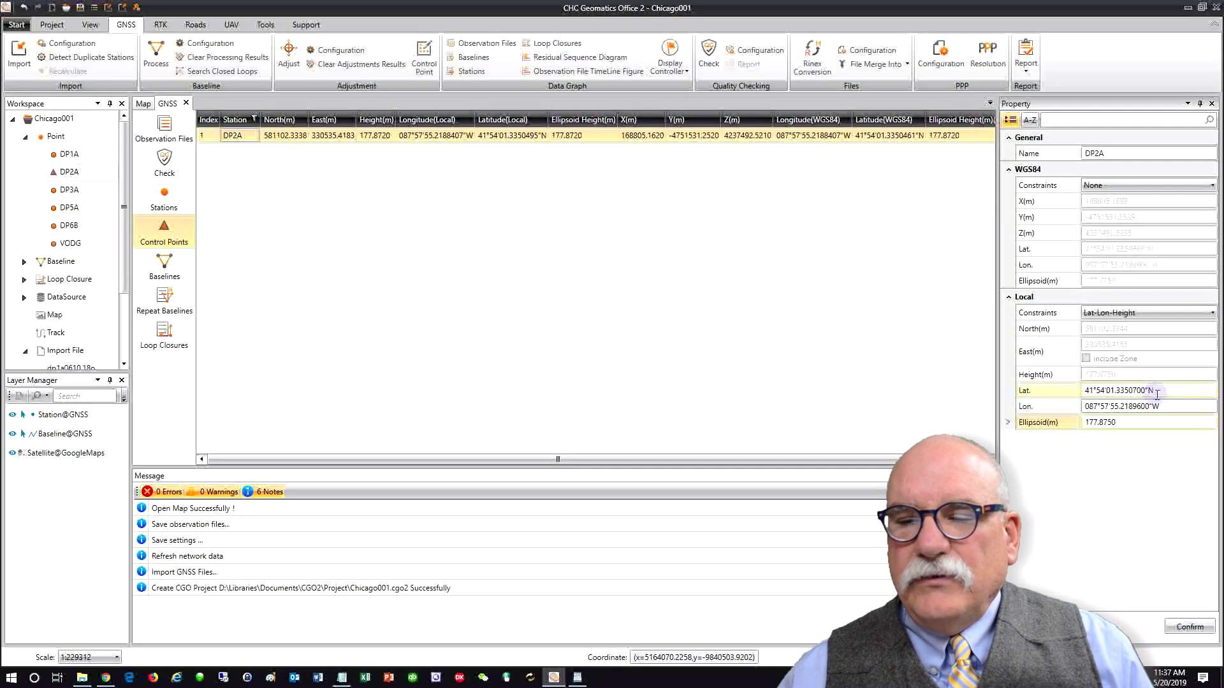
left_click(1190, 626)
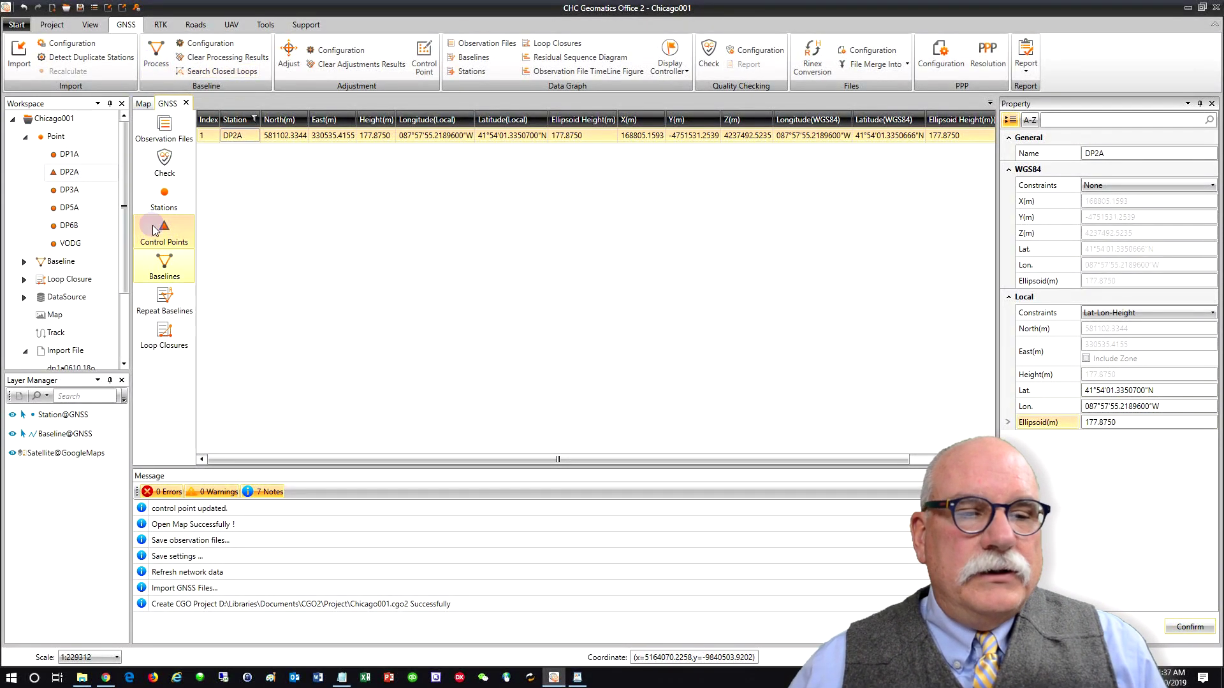
left_click(156, 271)
Process all 15 baselines and bring up the baseline processing parameters.
left_click(155, 54)
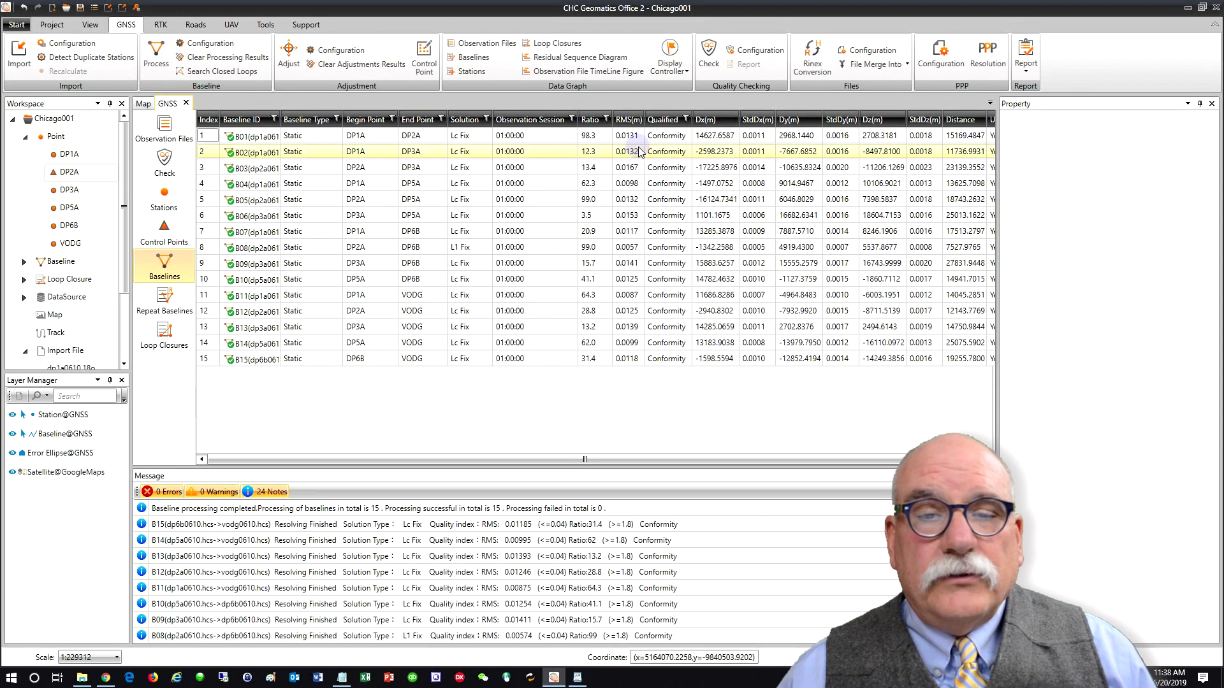
left_click(199, 44)
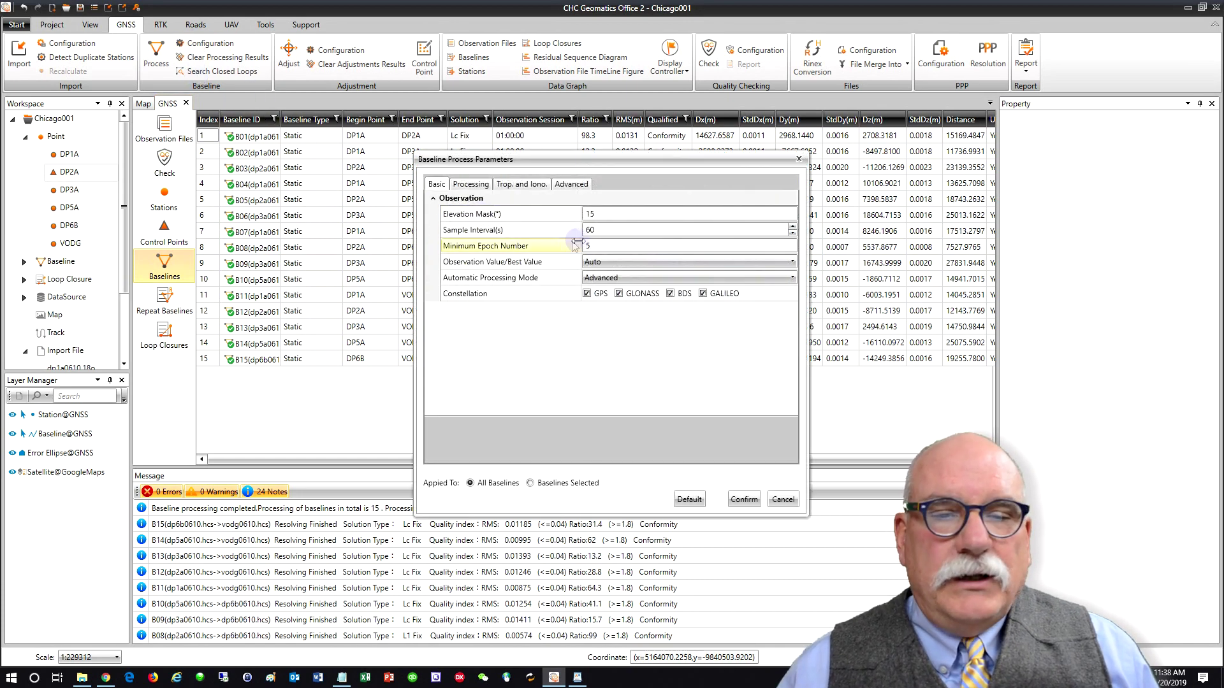
Change baseline processing to a 15 s sample interval and 12° elevation mask, then reprocess.
left_click(610, 231)
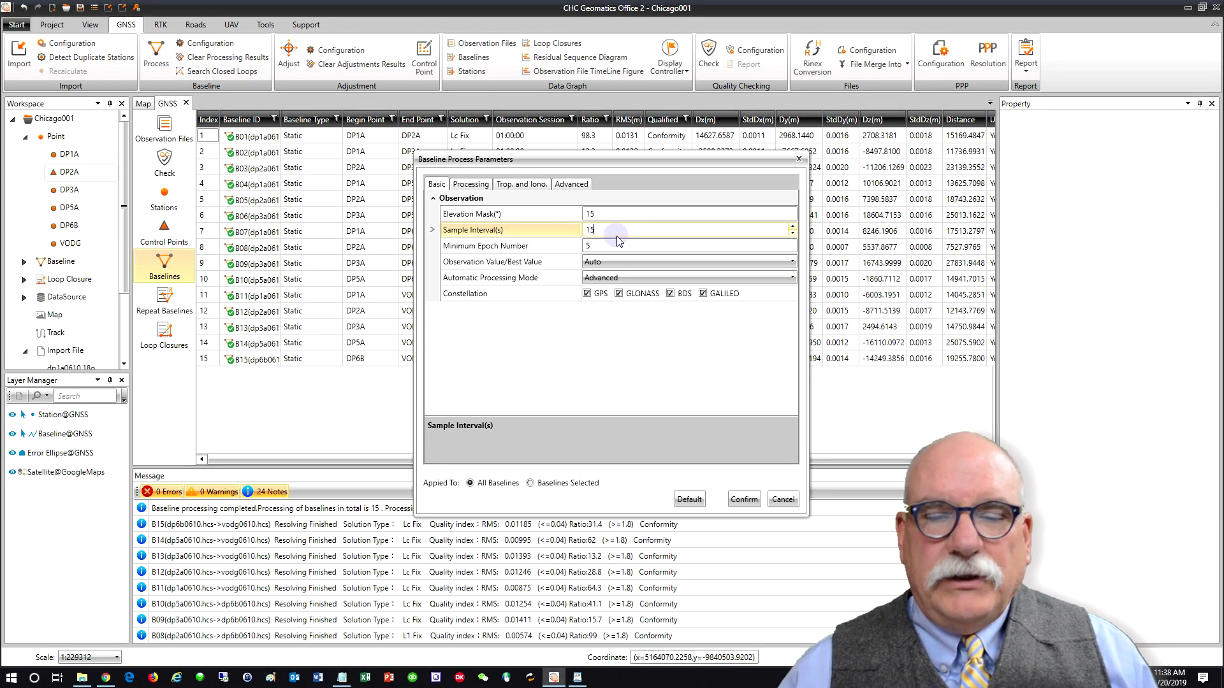
left_click(603, 214)
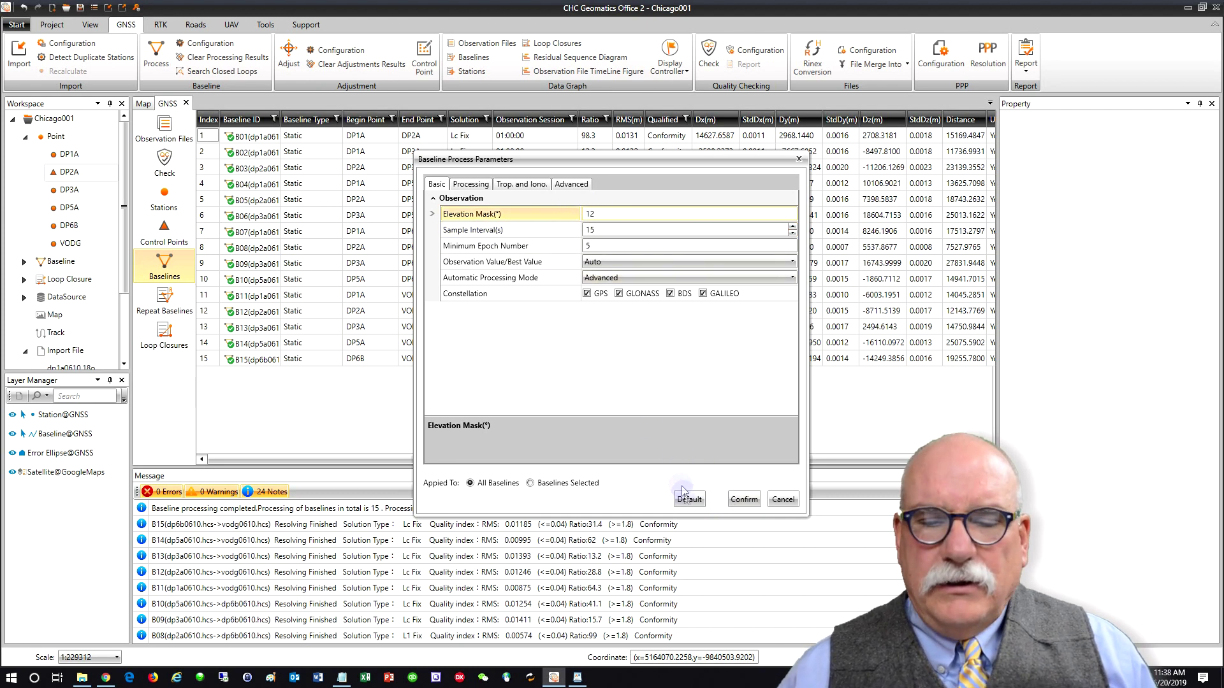
left_click(738, 500)
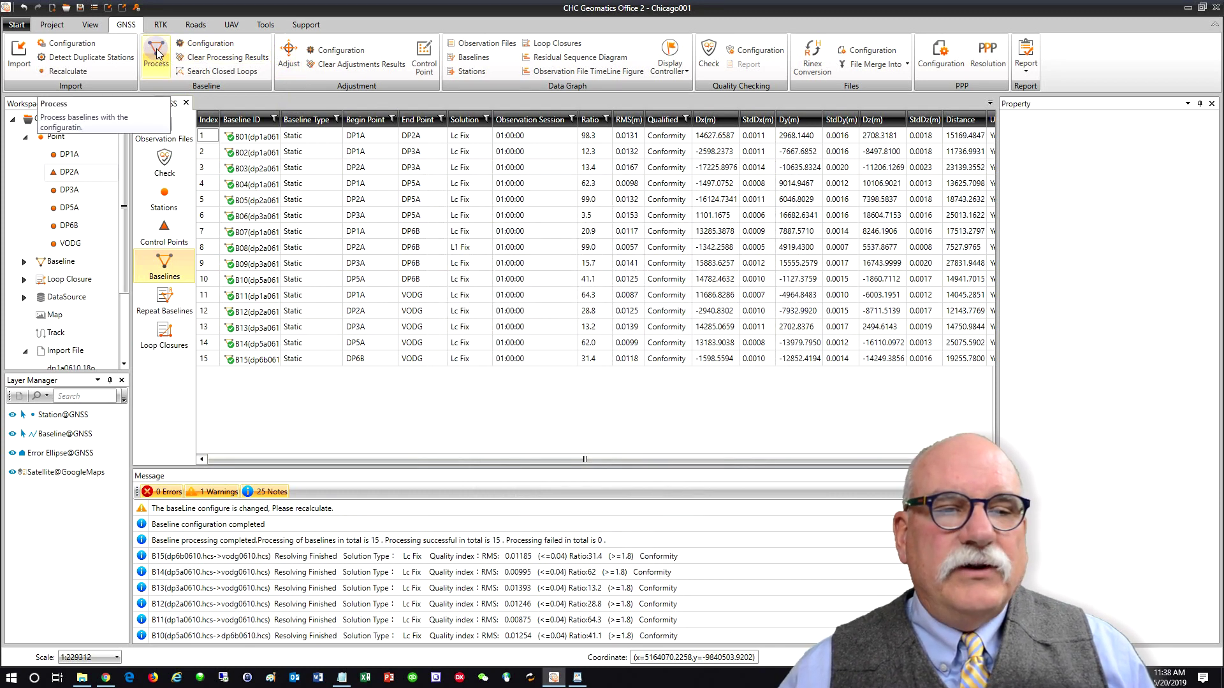
left_click(159, 54)
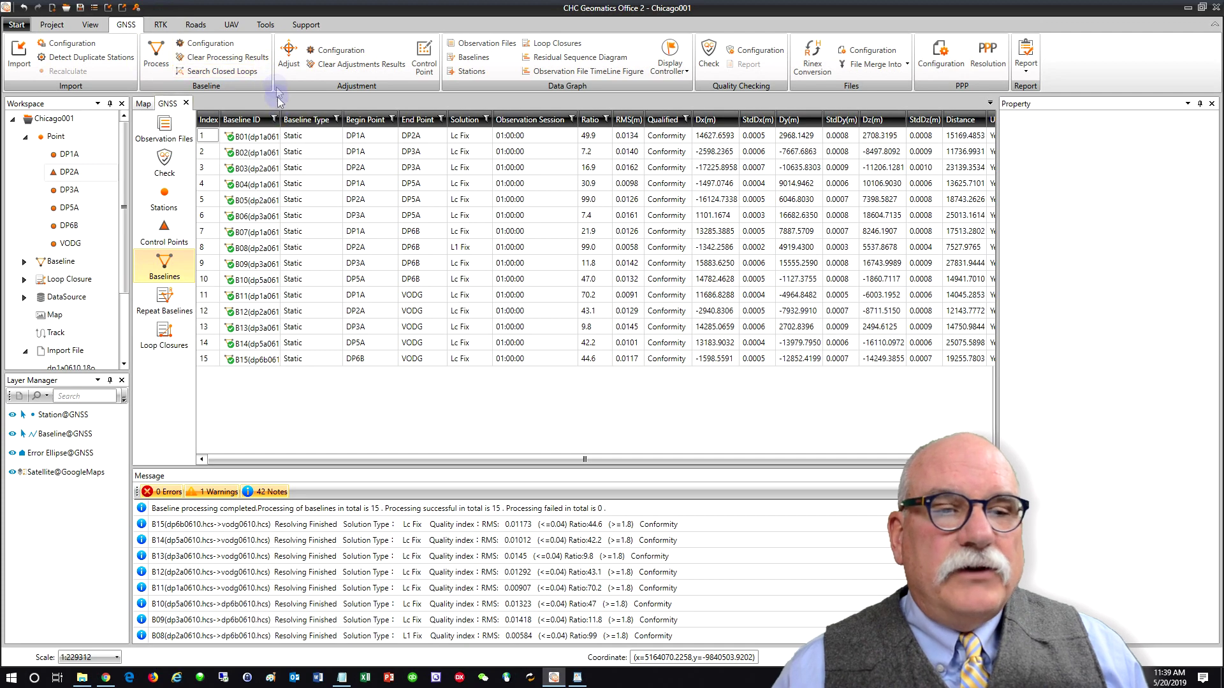
Bring up the Net Adjustment dialog with Auto Adjustment mode.
left_click(288, 54)
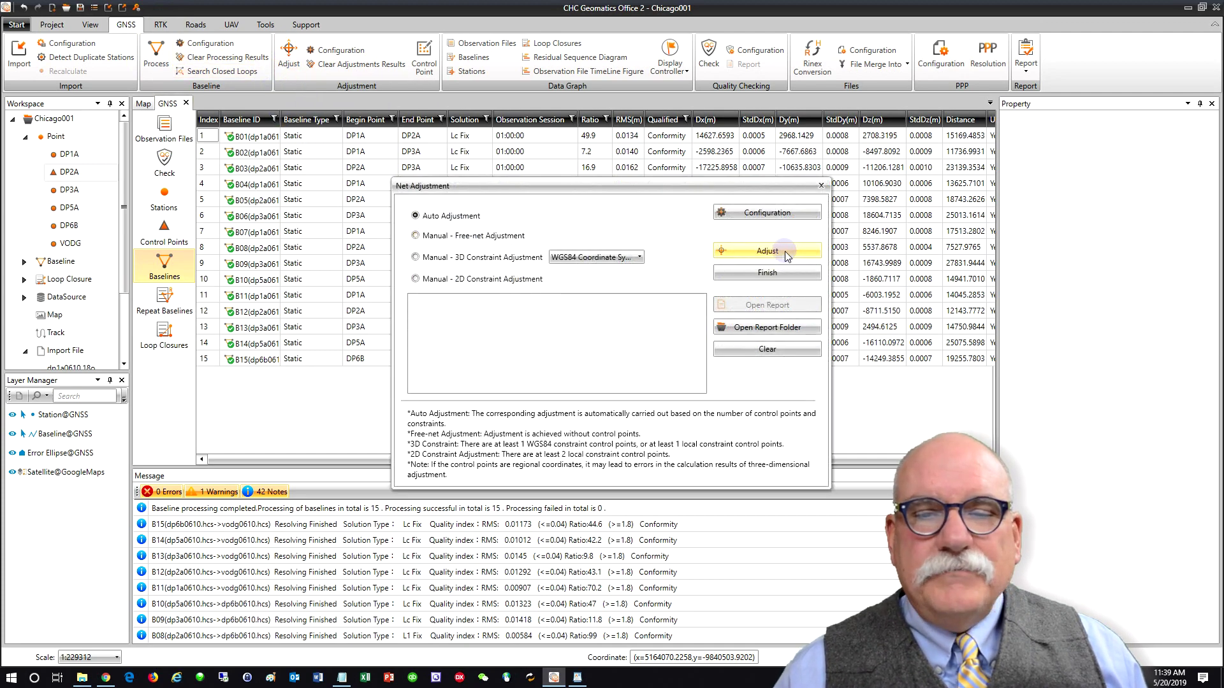
Run the network adjustment and view the Local 3D Constraint Adjustment Report in the browser.
left_click(765, 252)
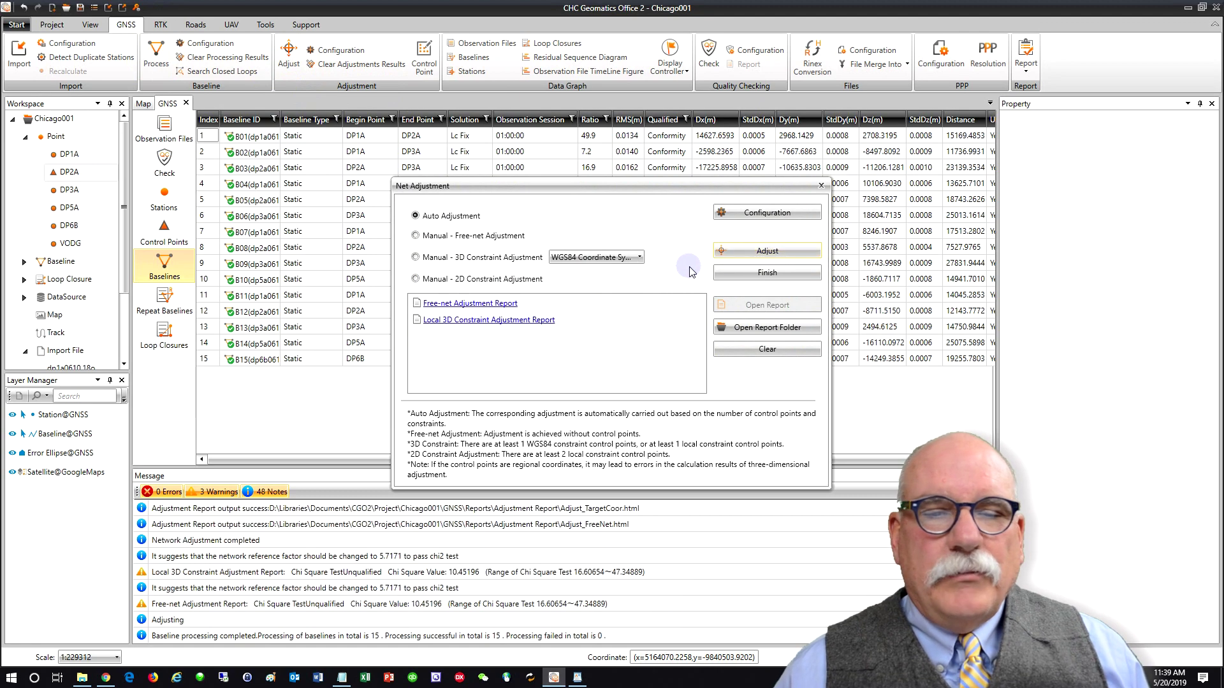
left_click(564, 320)
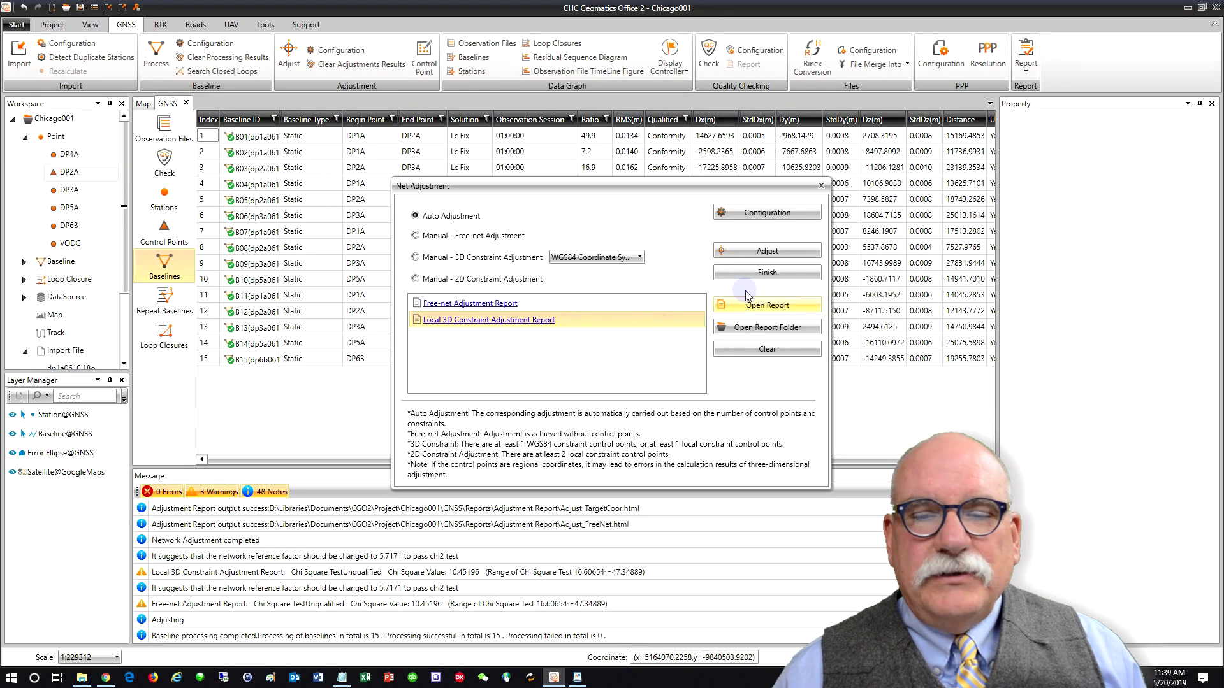
left_click(756, 306)
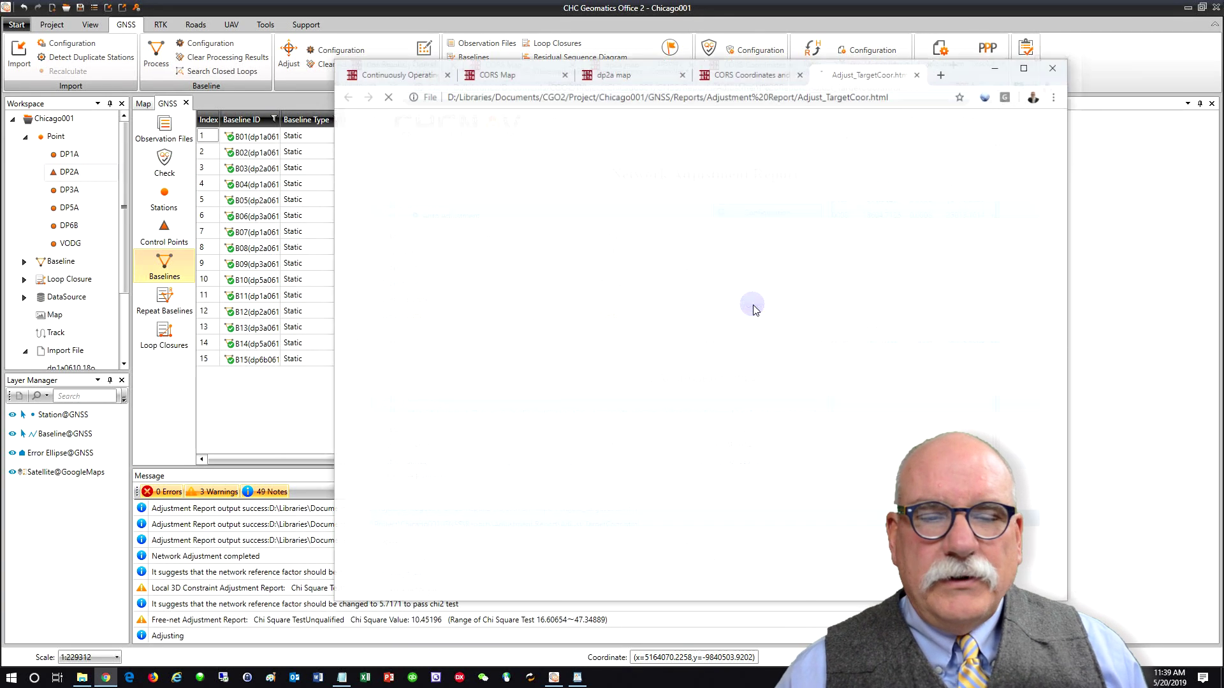
Copy the report's 4.6 Adjusted Grid Coordinates and Height table and start a blank Excel workbook.
scroll(727, 313, "down", 8)
scroll(723, 326, "down", 15)
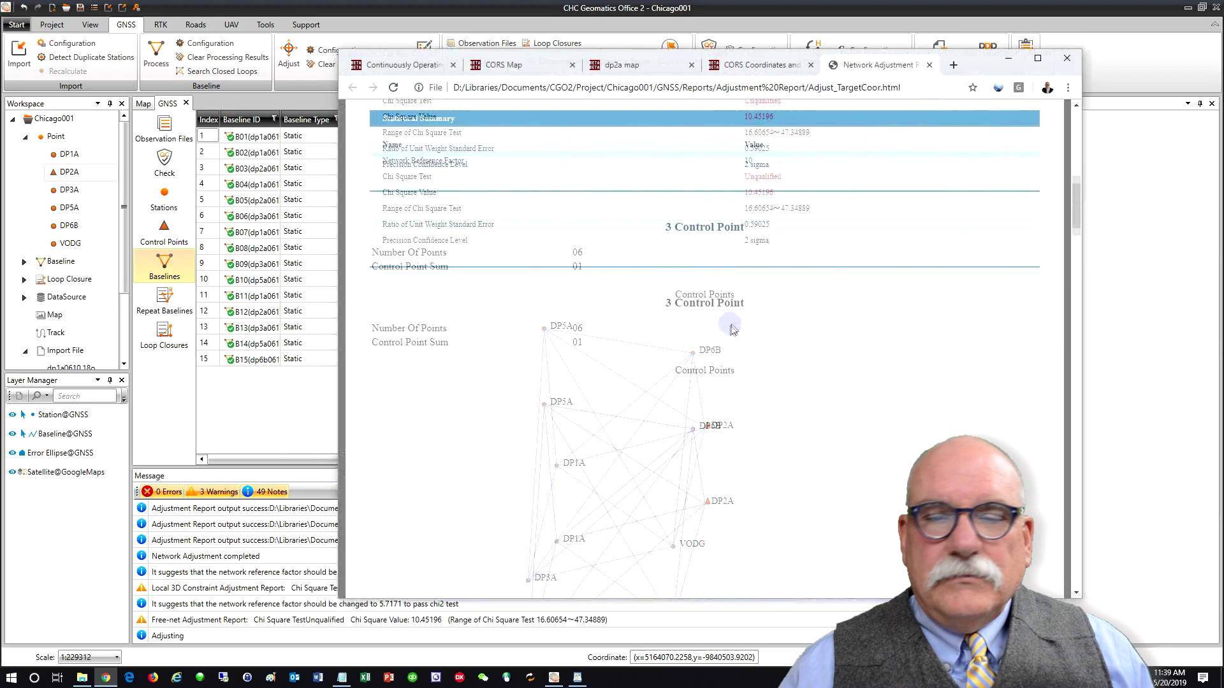
scroll(712, 358, "down", 20)
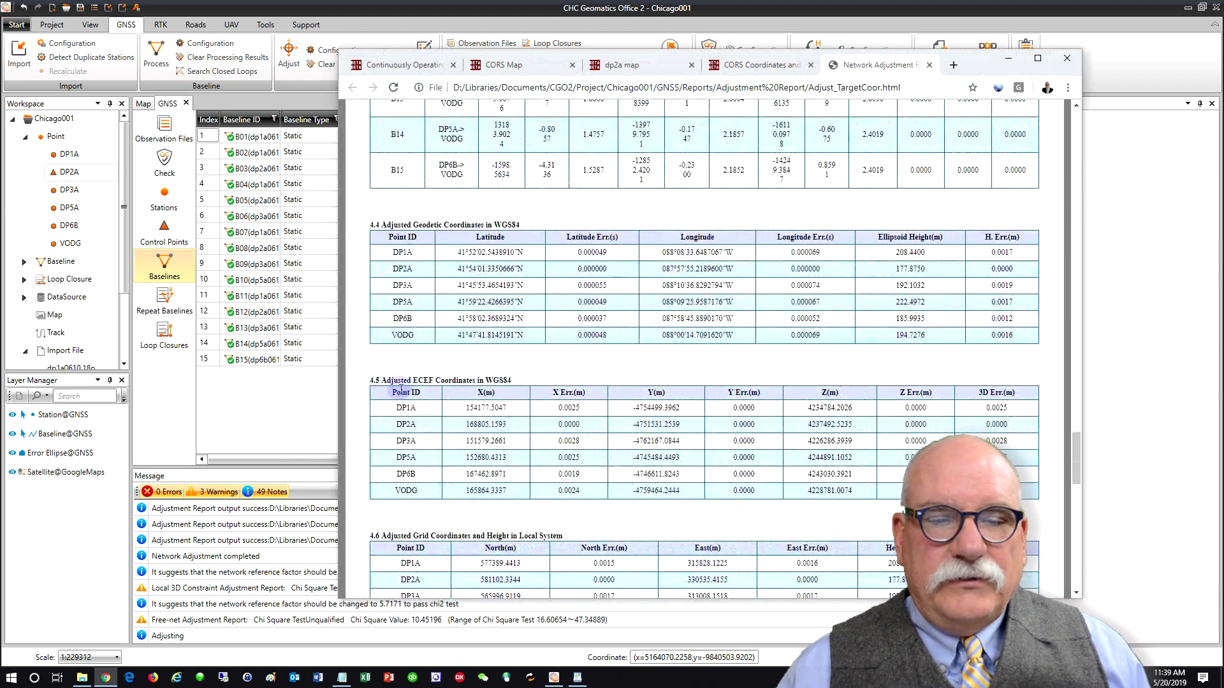
scroll(471, 290, "down", 2)
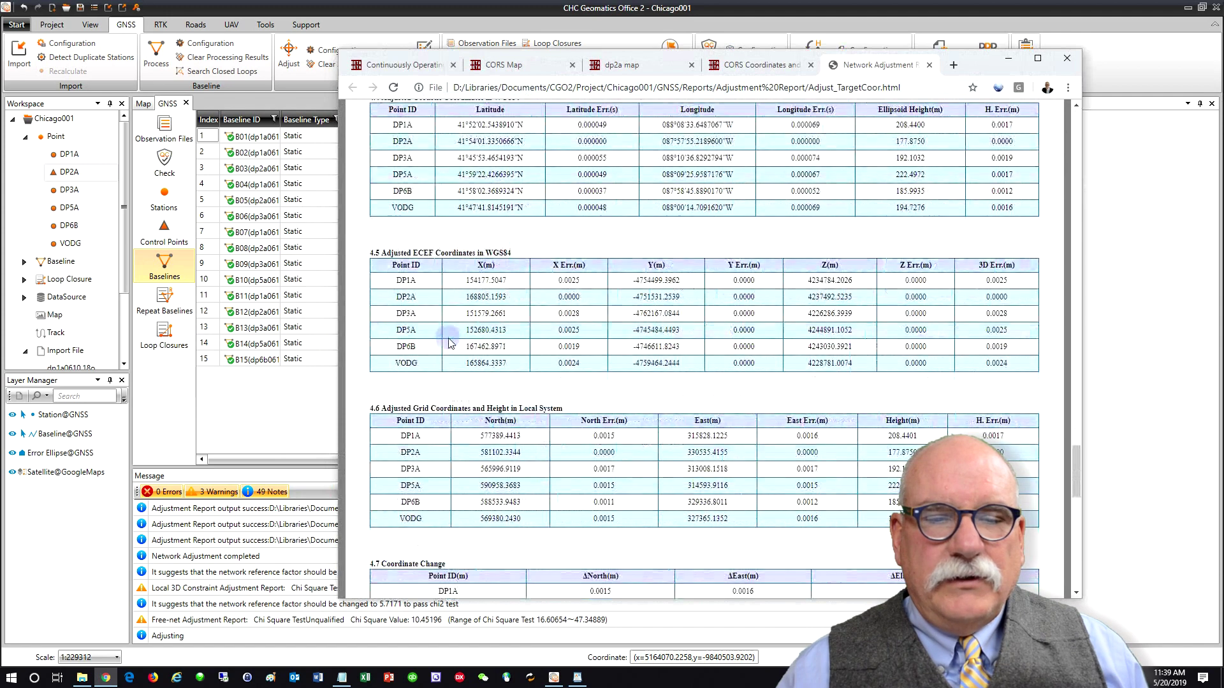
scroll(452, 341, "down", 2)
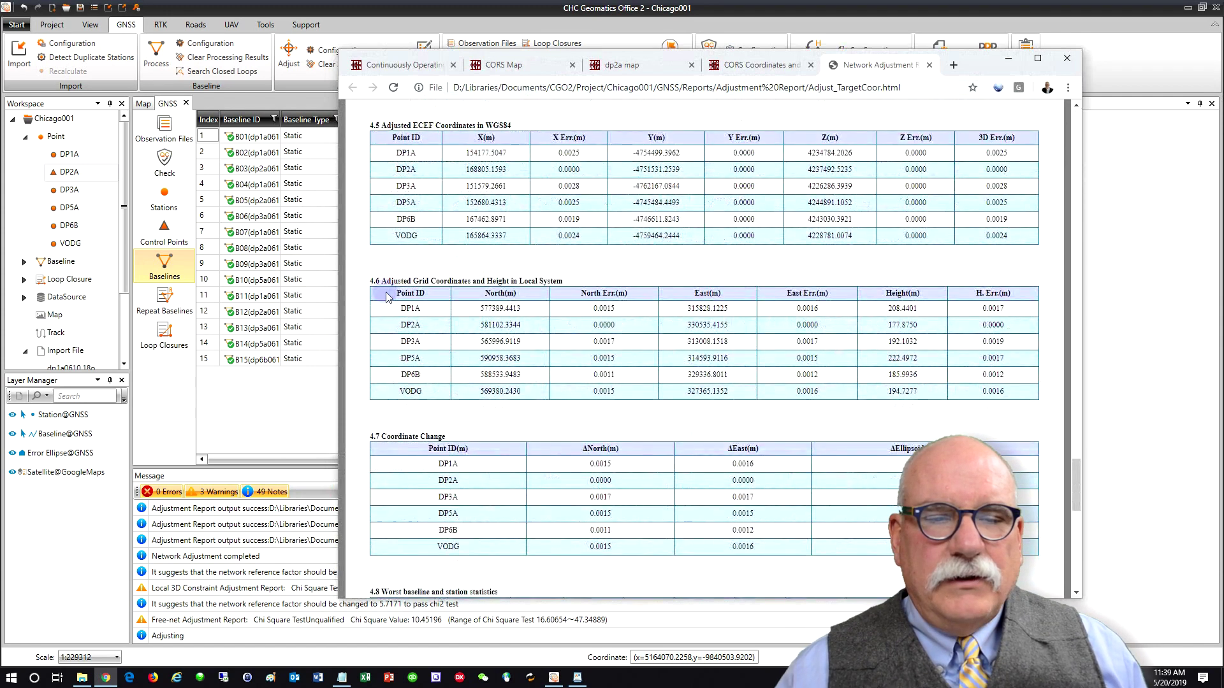
left_click_drag(392, 296, 1027, 394)
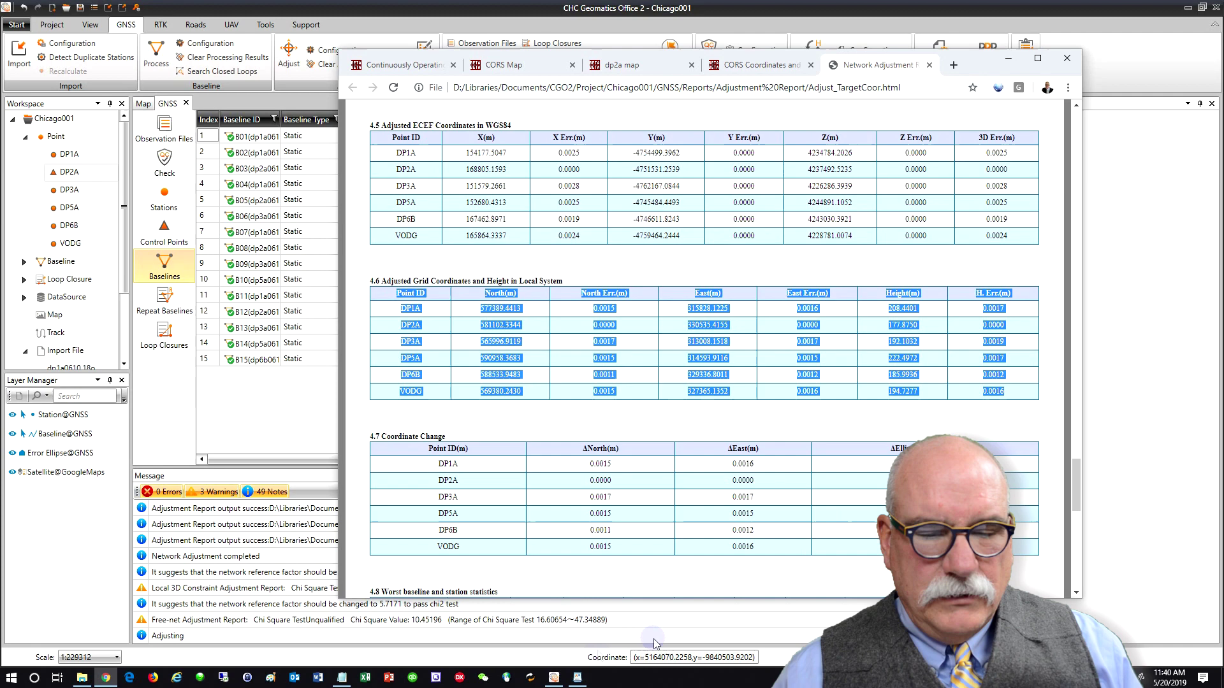
left_click(367, 678)
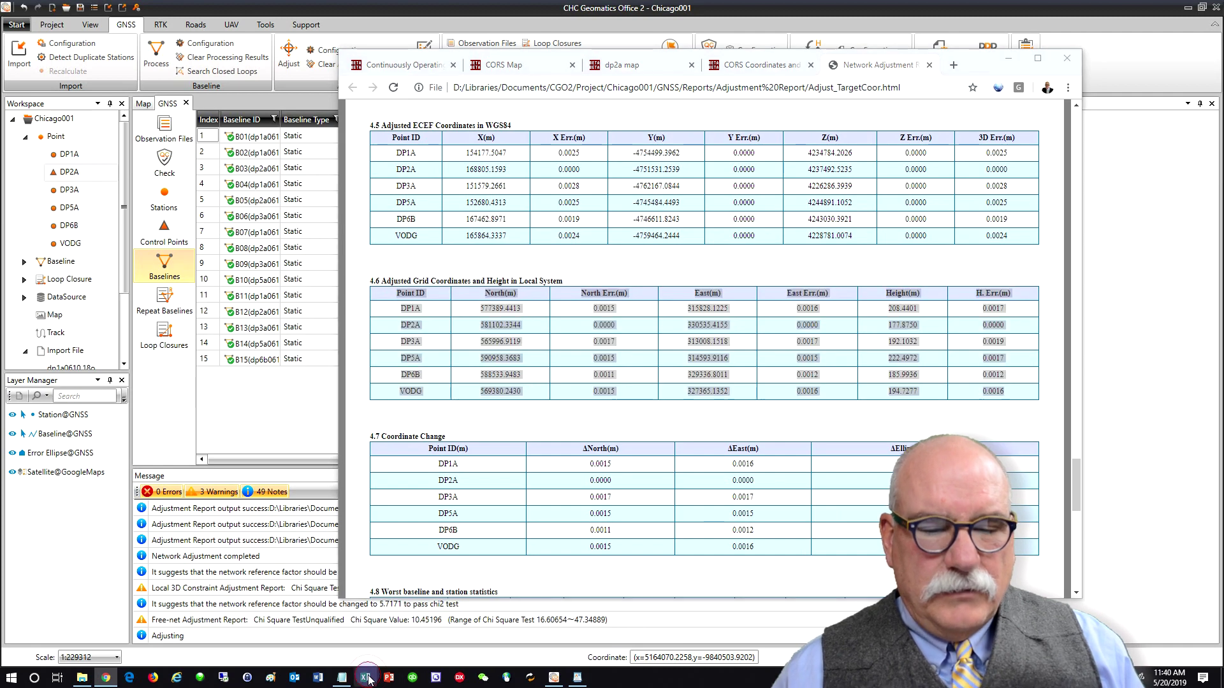
left_click(444, 287)
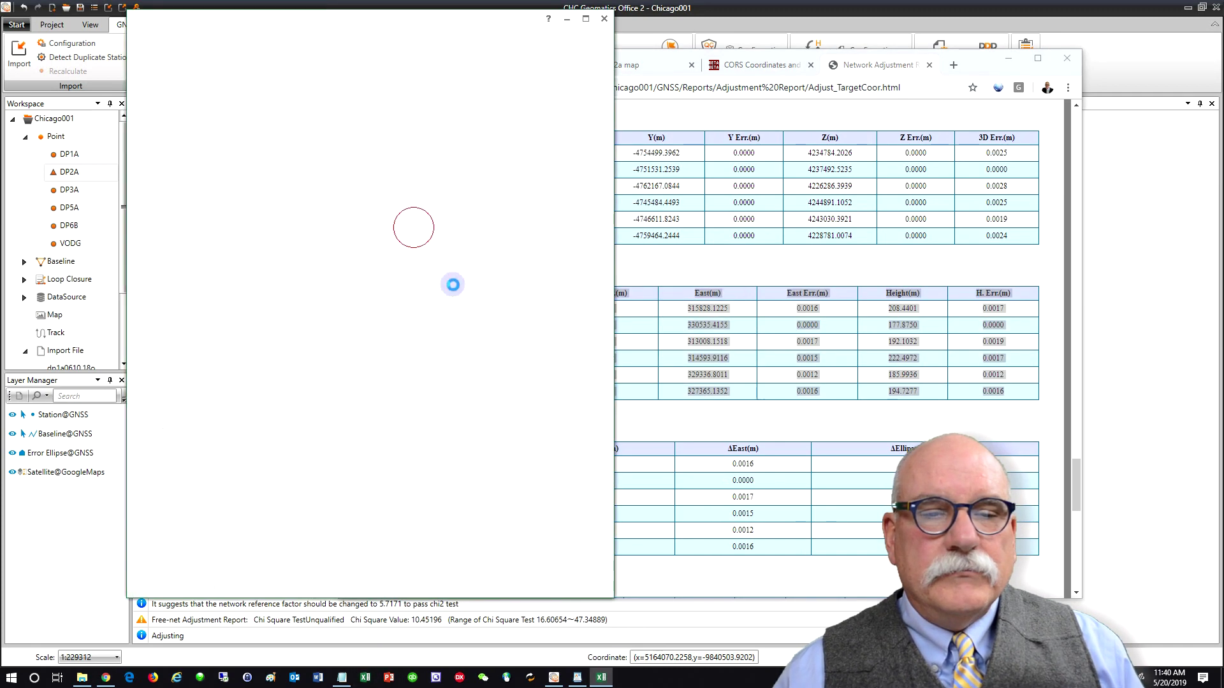
Paste the grid coordinates table at A2 and title cell A1 'CGO2 Results'.
left_click(155, 165)
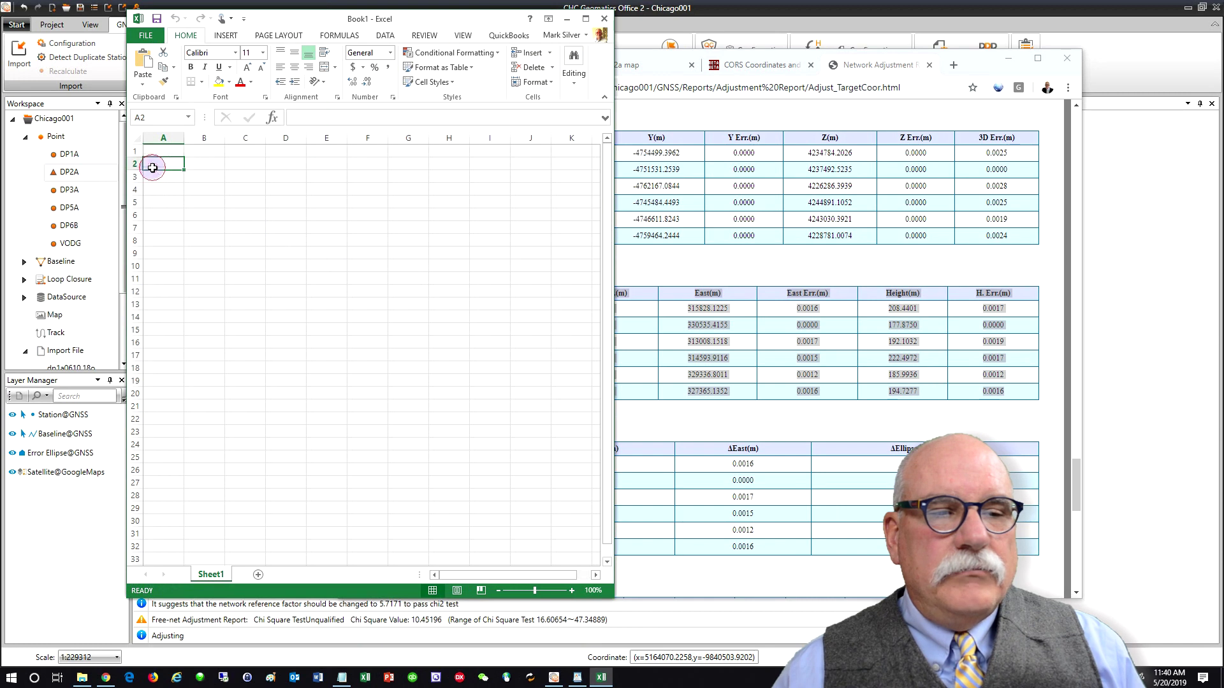
type("Point ID\tNorth(m)\tNorth Err.(m)\tEast(m)\tEast Err.(m)\tHeight(m)\tH. Err.(m) DP1A\t577389.44\t0.0015\t315828.12\t0.0016\t208.4401\t0.0017 DP2A\t581102.33\t0\t330535.42\t0\t177.875\t0 DP3A\t565996.91\t0.0017\t313008.15\t0.0017\t192.1032\t0.0019 DP5A\t590958.37\t0.0015\t314593.91\t0.0015\t222.4972\t0.0017 DP6B\t588533.95\t0.0011\t329336.8\t0.0012\t185.9936\t0.0012 VODG\t569380.24\t0.0015\t327365.14\t0.0016\t194.7277\t0.0016")
left_click(160, 152)
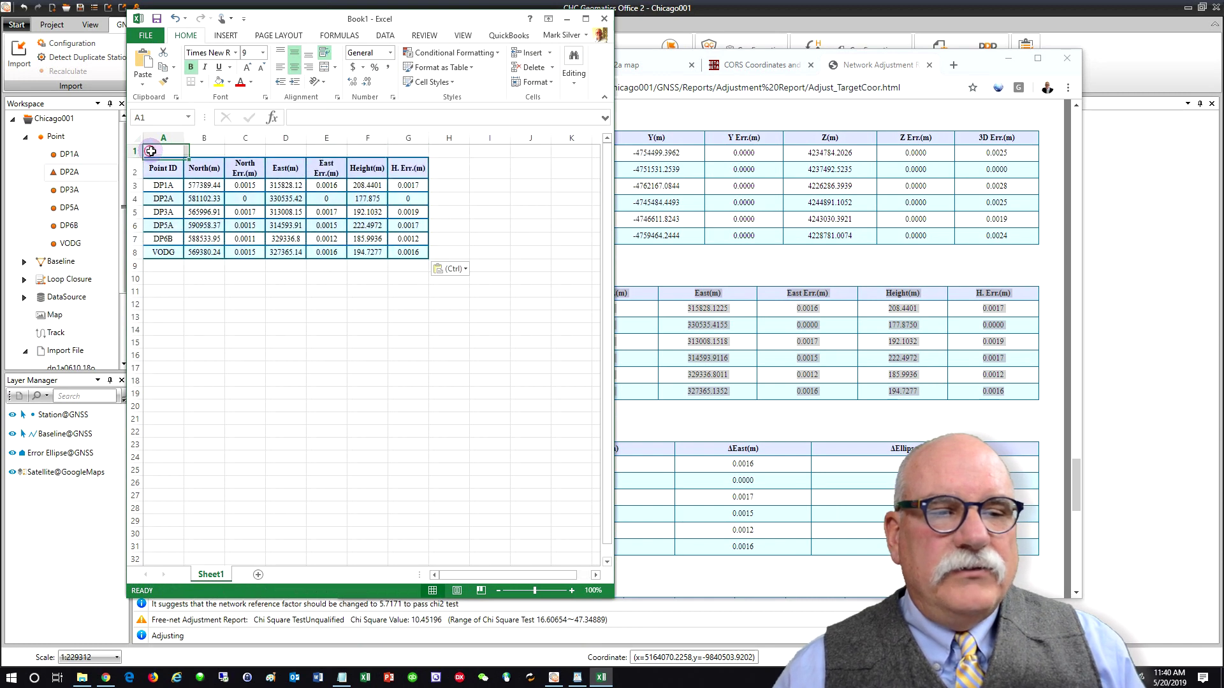
type("CG")
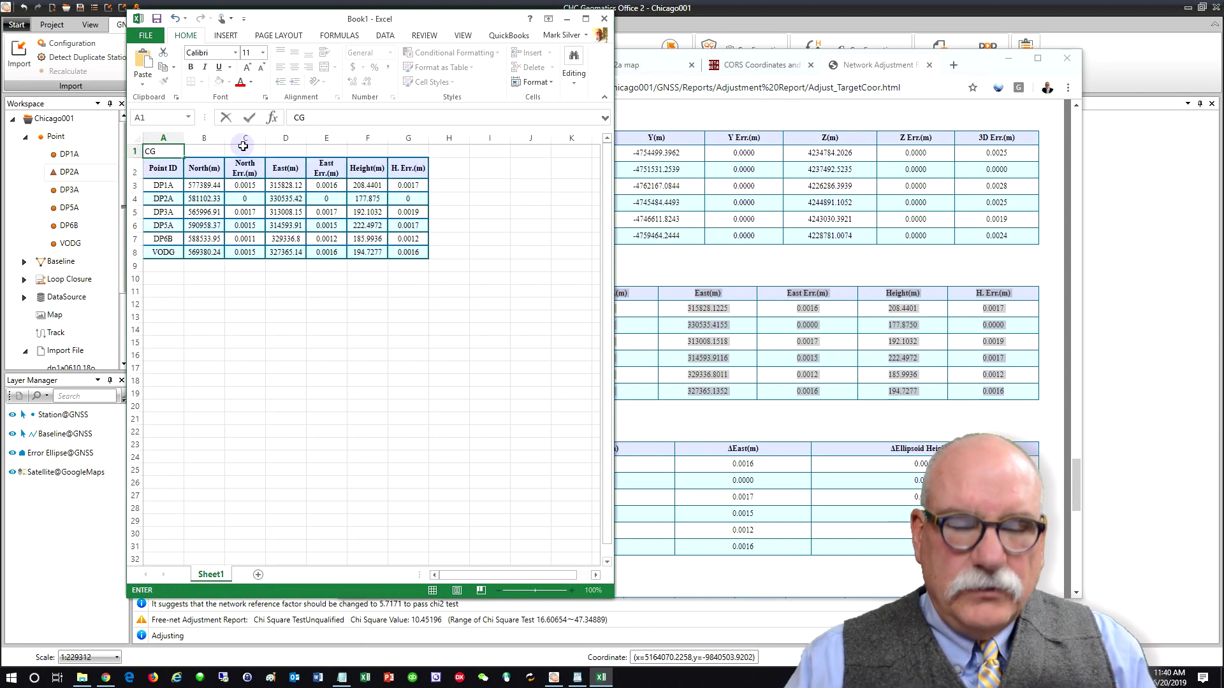
type("O2 R")
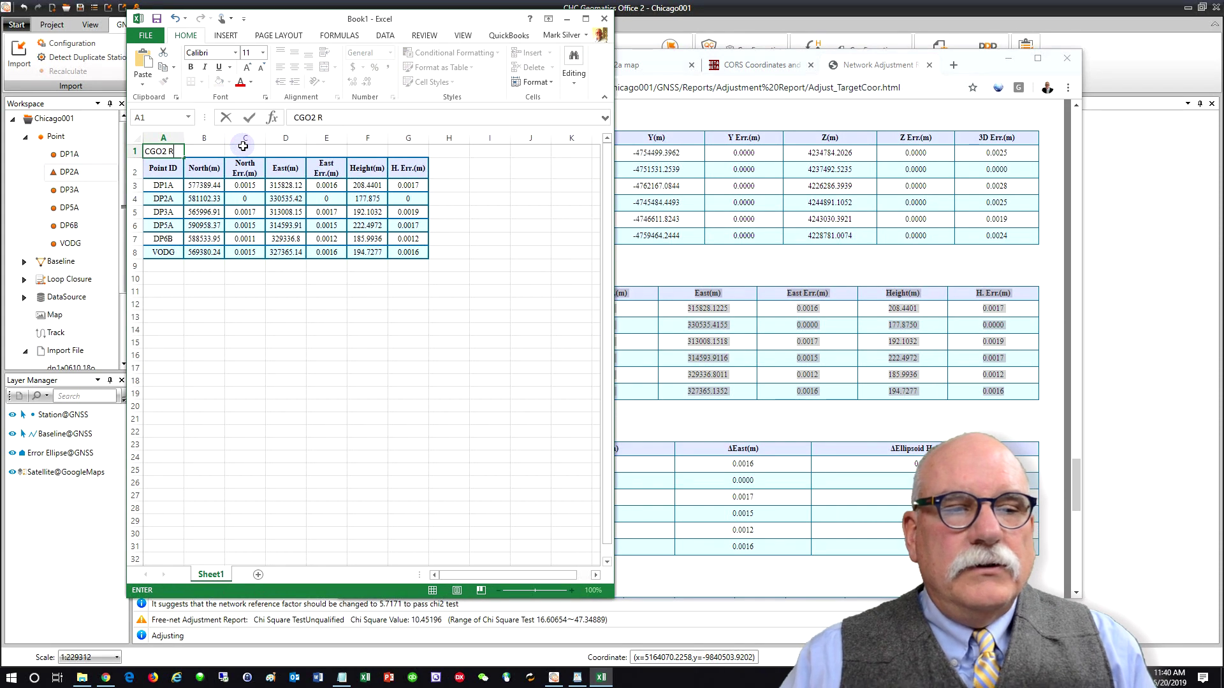
type("esults")
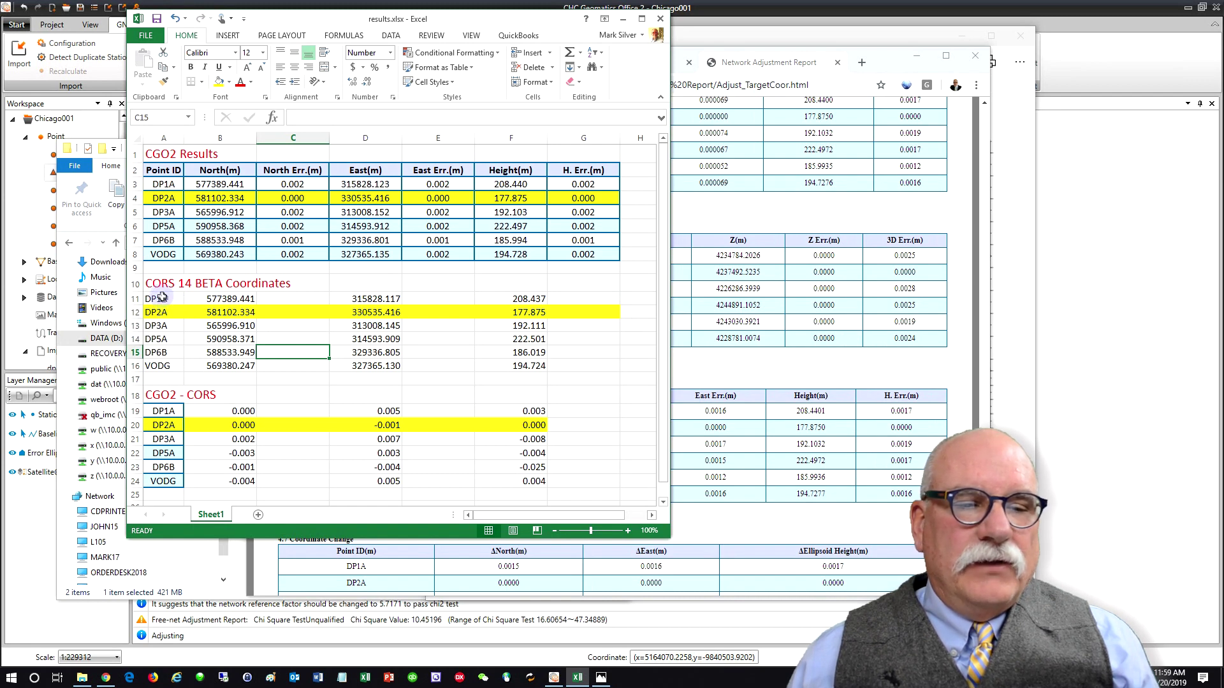
Check the CORS 14 BETA rows and the VODG, DP1A and DP6B difference formulas, then open DP6B's long-term plot.
left_click_drag(159, 295, 561, 369)
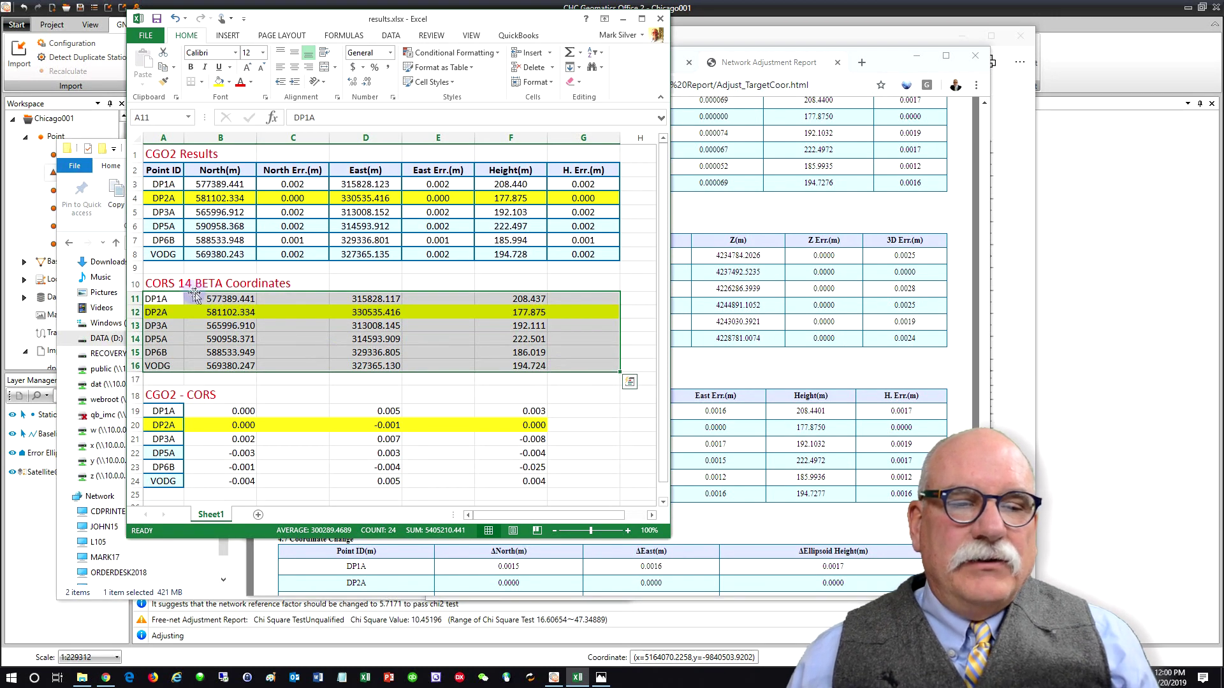
left_click(283, 310)
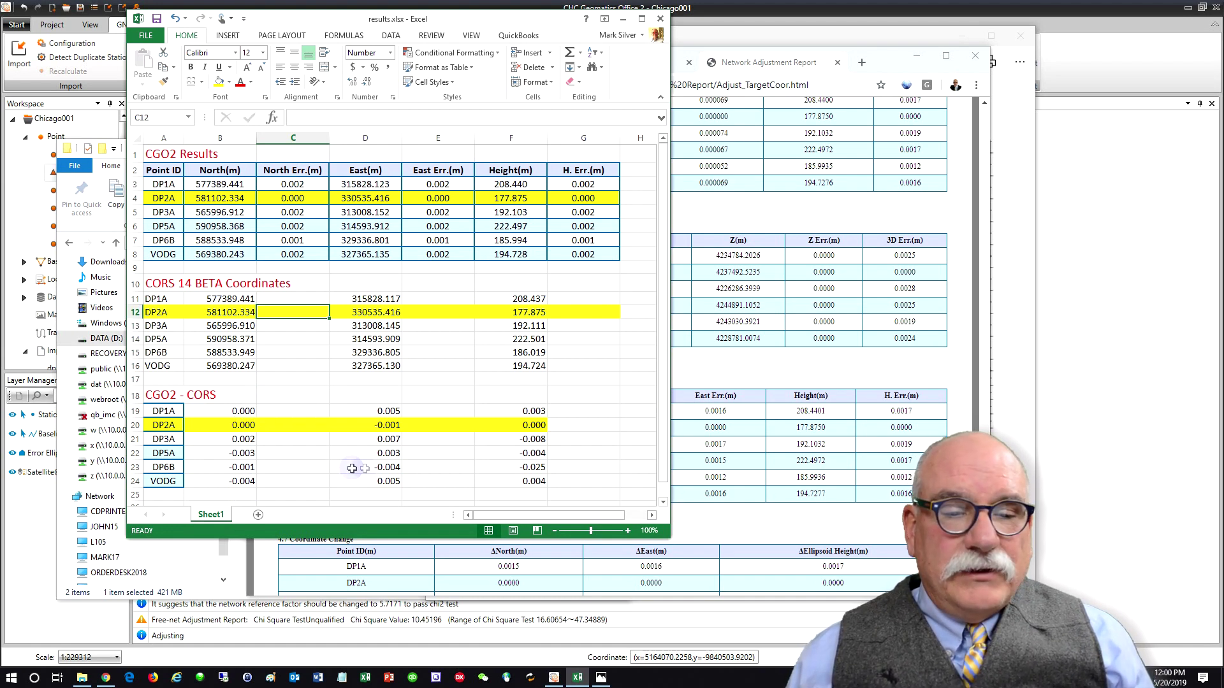
left_click(393, 483)
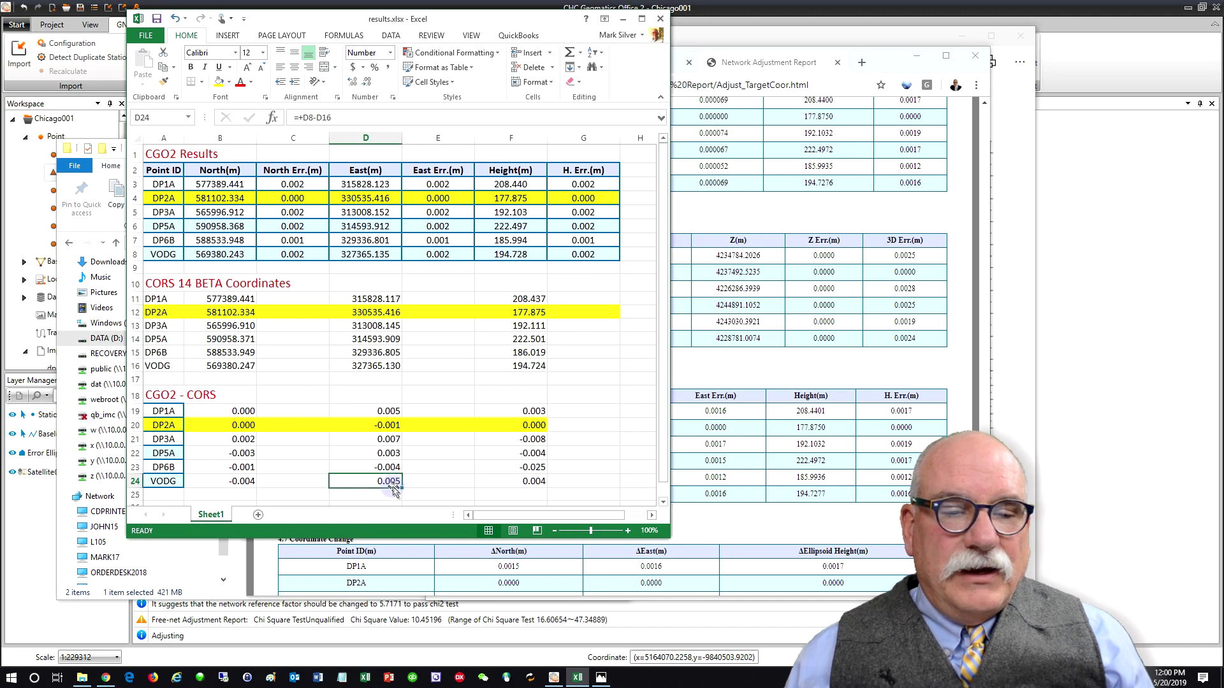
left_click(390, 411)
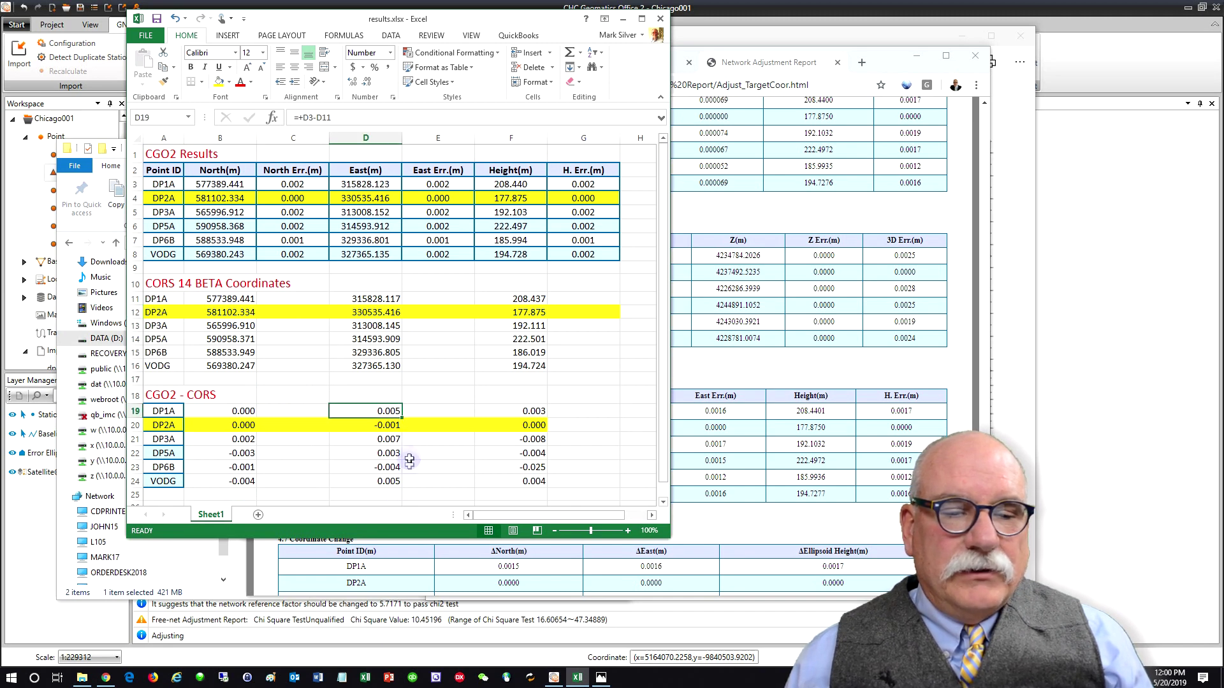
left_click(535, 469)
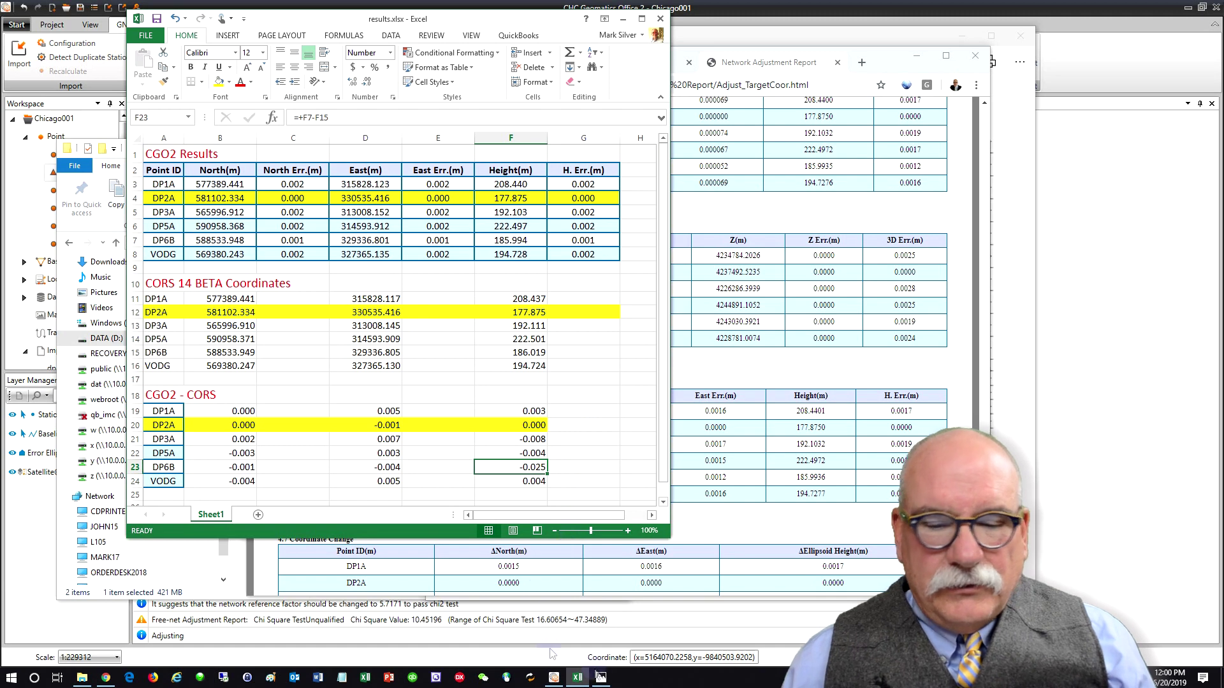
mouse_move(602, 677)
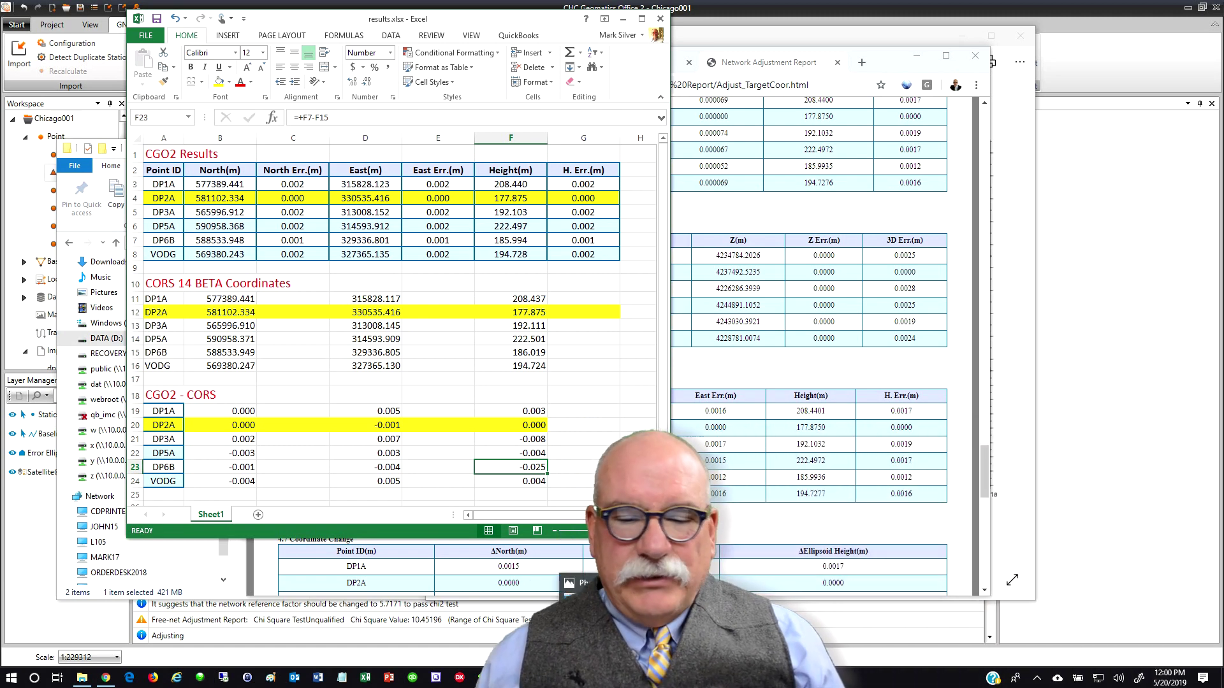
left_click(601, 677)
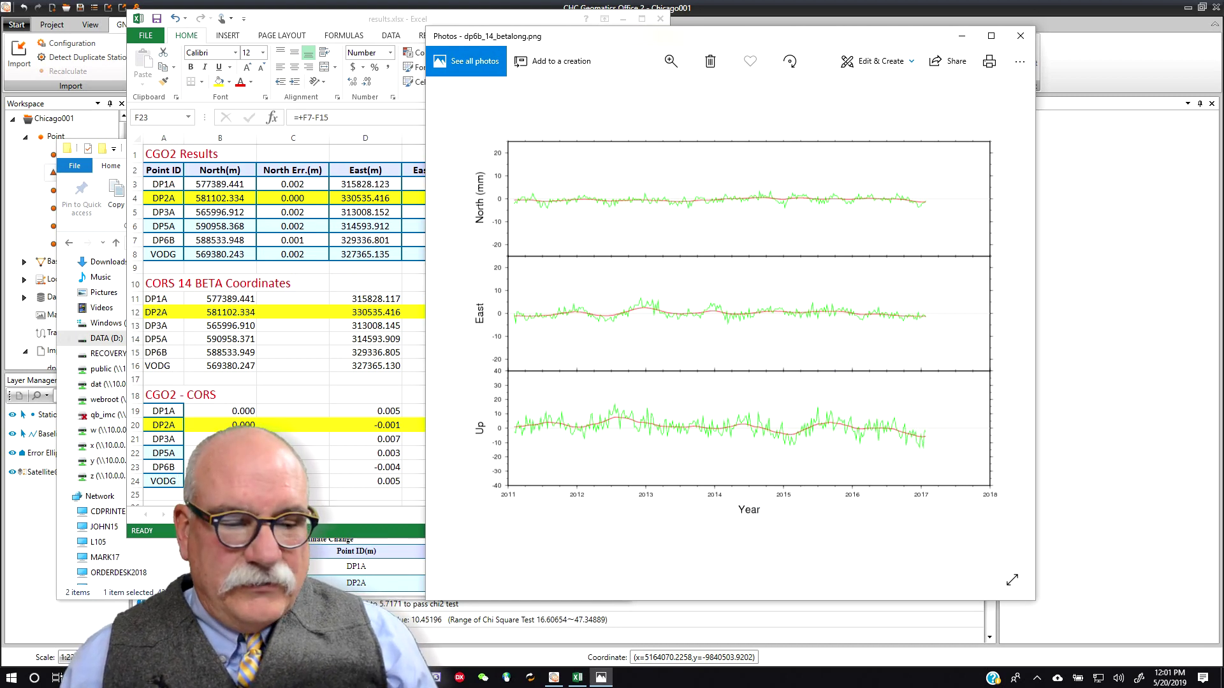
View the DP6B short-term time-series plot from its CORS station page, then return to results.xlsx.
key("alt+Tab")
left_click(591, 62)
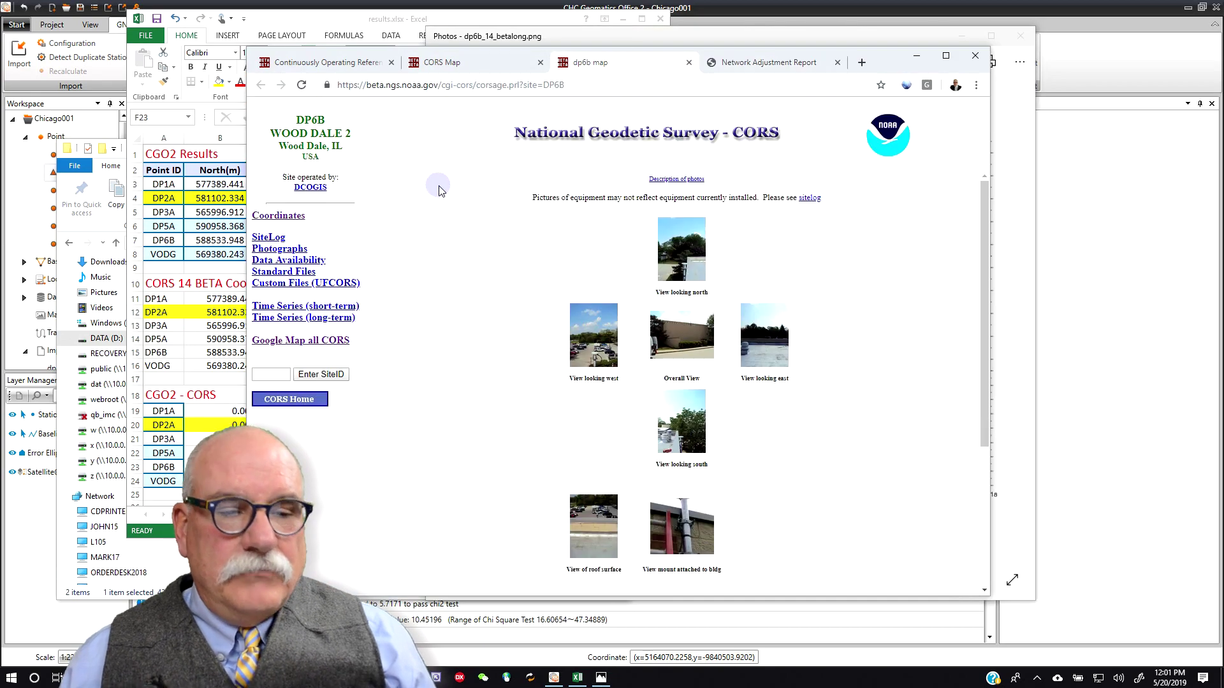
left_click(317, 307)
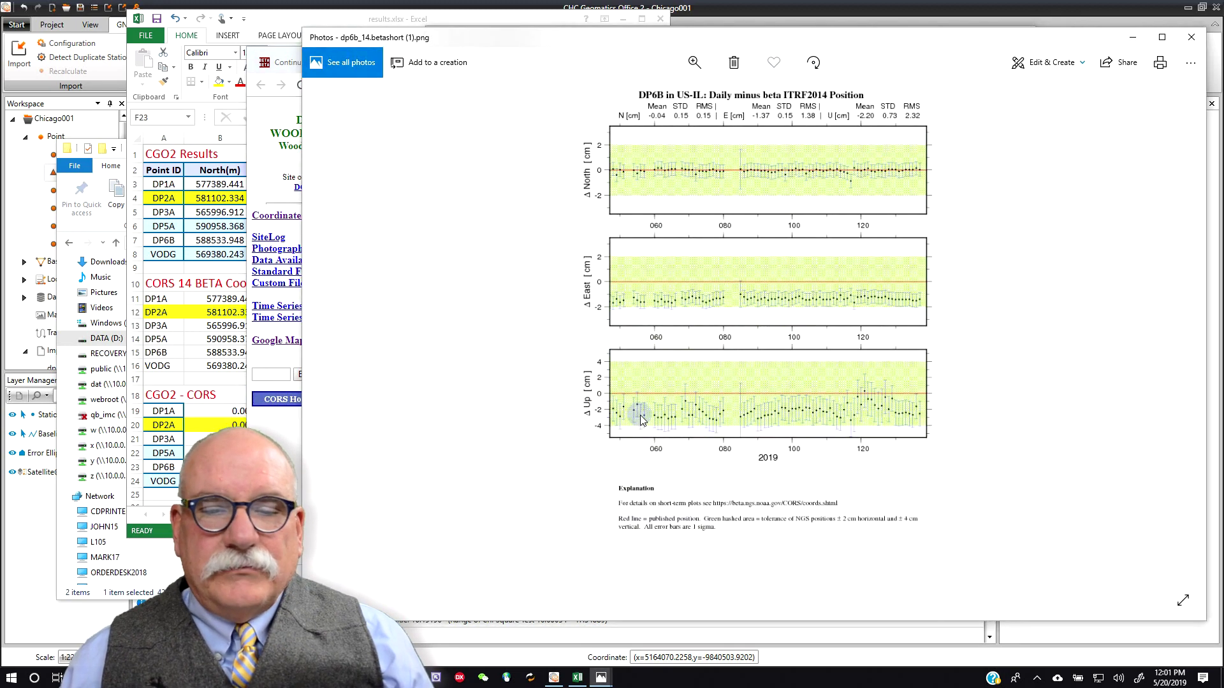
left_click(278, 497)
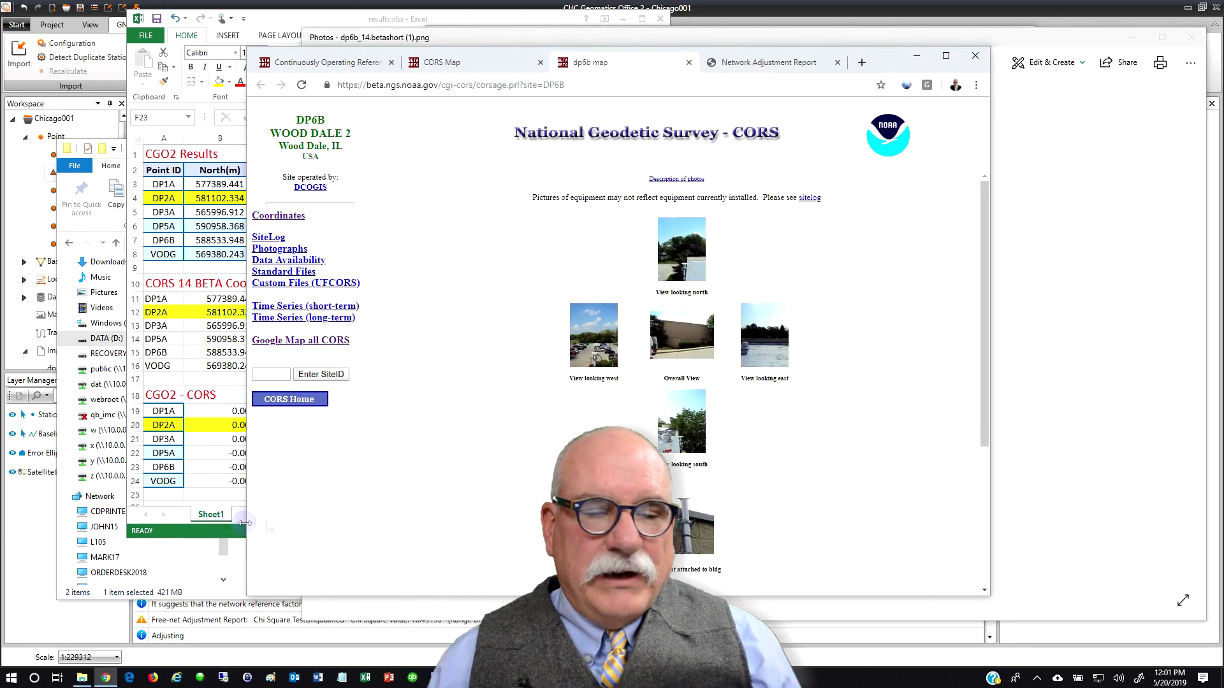
left_click(222, 519)
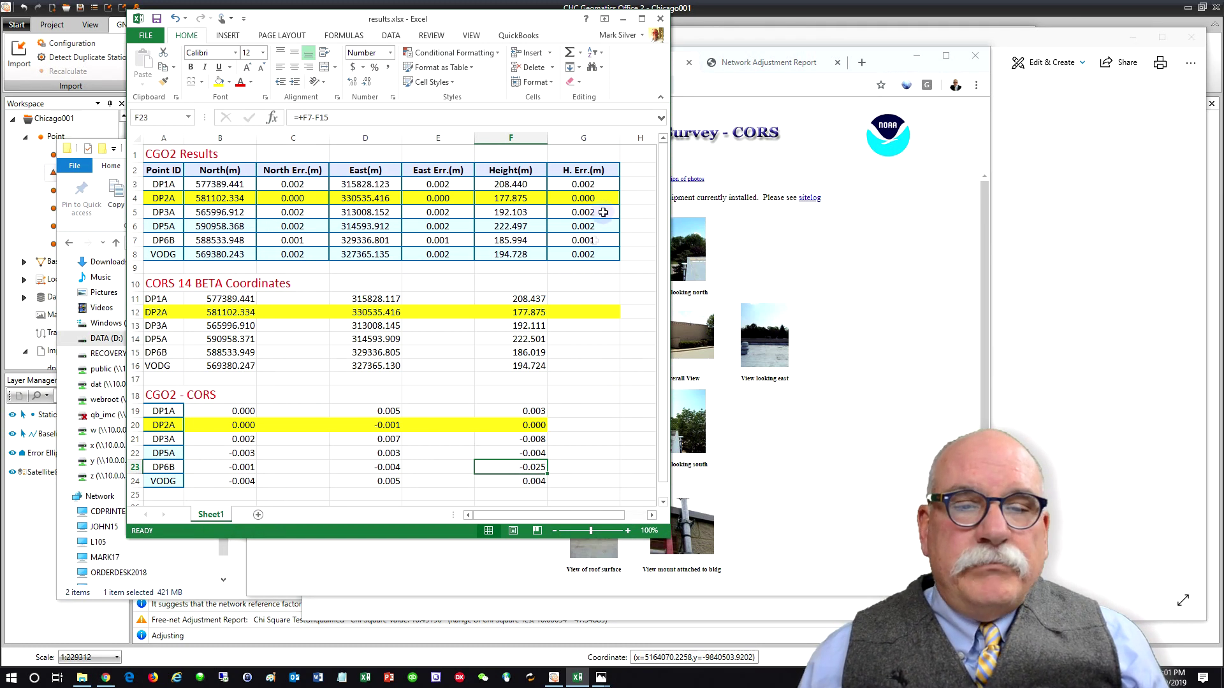
Check the H., East and North error values for all six points, then return to CHC Geomatics Office 2.
left_click_drag(594, 185, 594, 255)
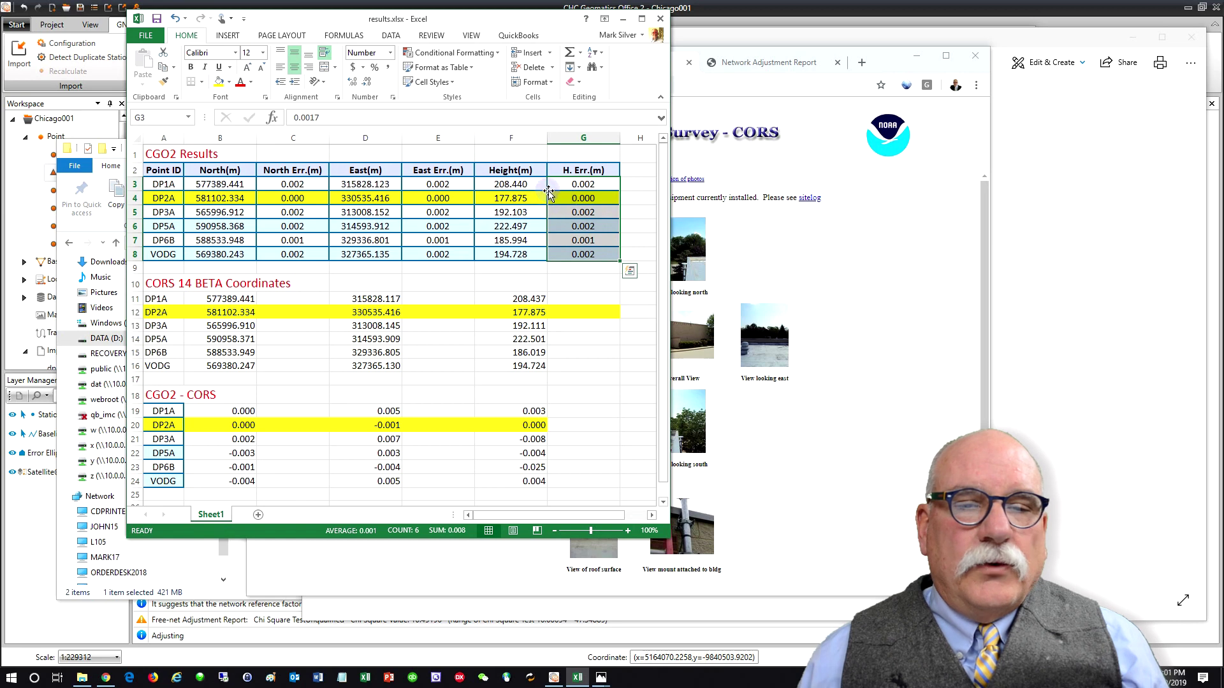
left_click_drag(449, 189, 446, 253)
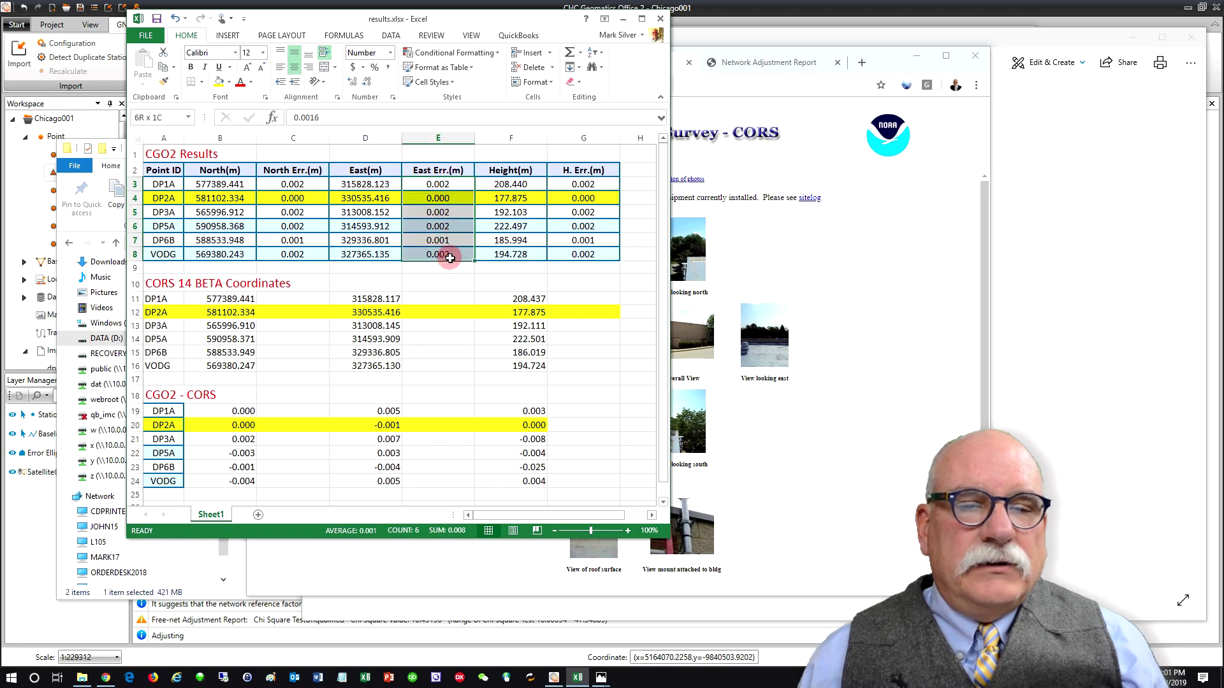
left_click_drag(288, 183, 304, 261)
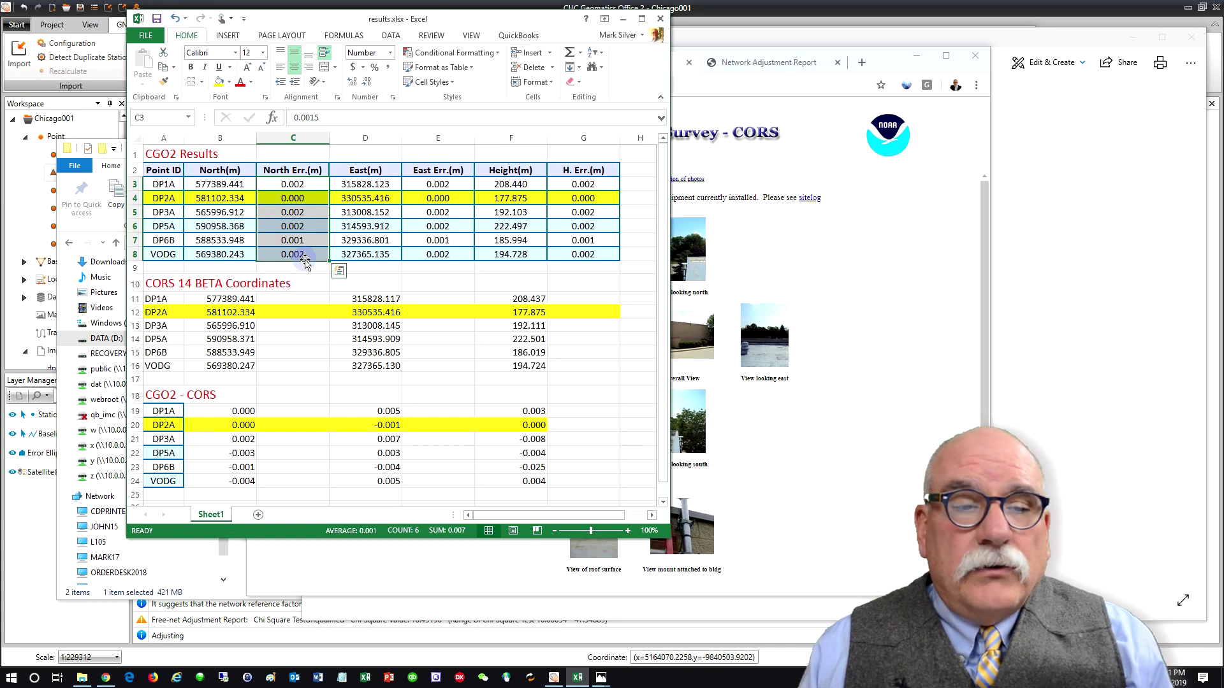
key("alt+Tab")
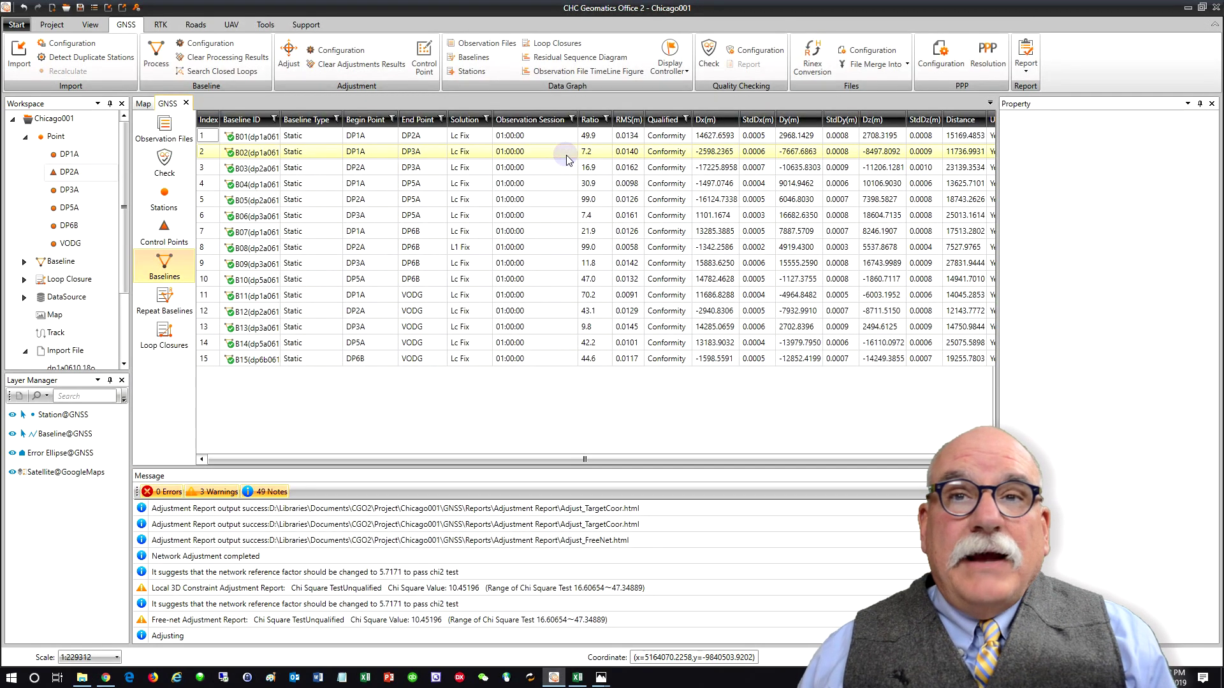